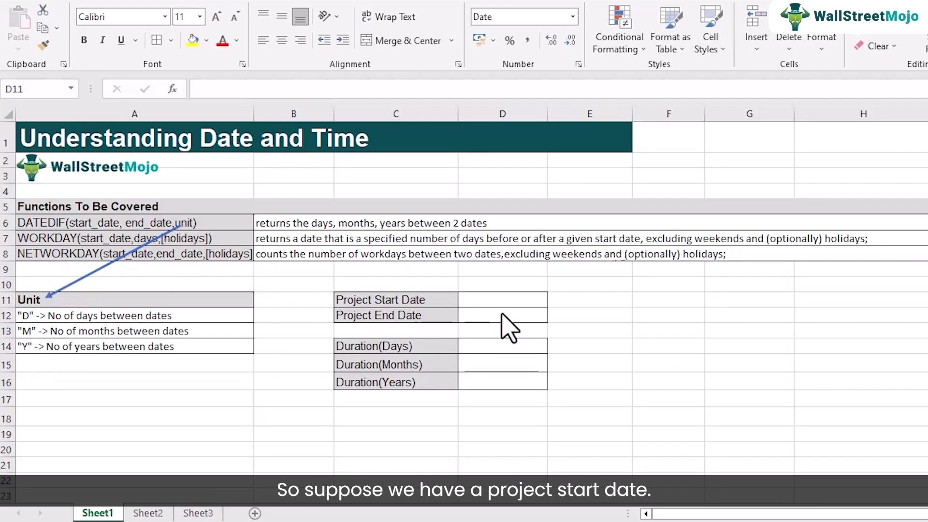
Step: Enter 27/07/2023 as the Project Start Date in D11 and 31/07/2023 as the Project End Date in D12
left_click(492, 299)
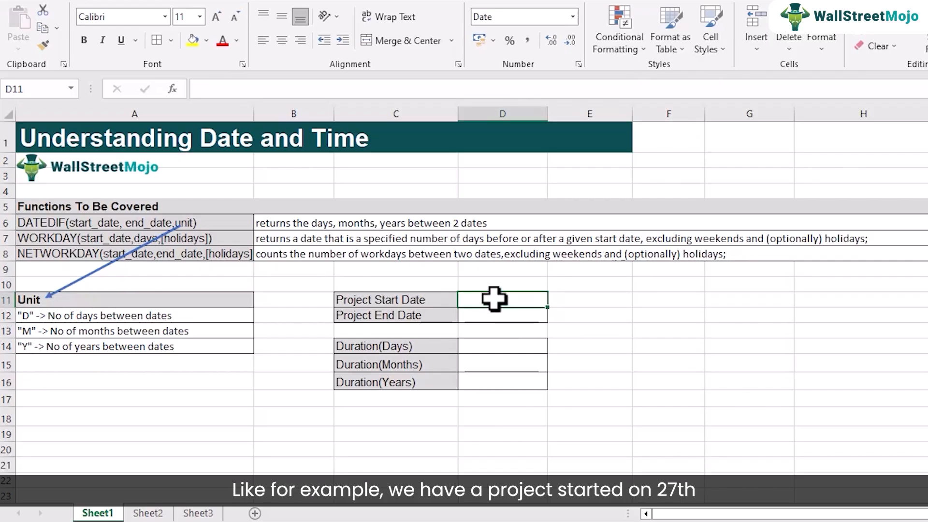
type("27")
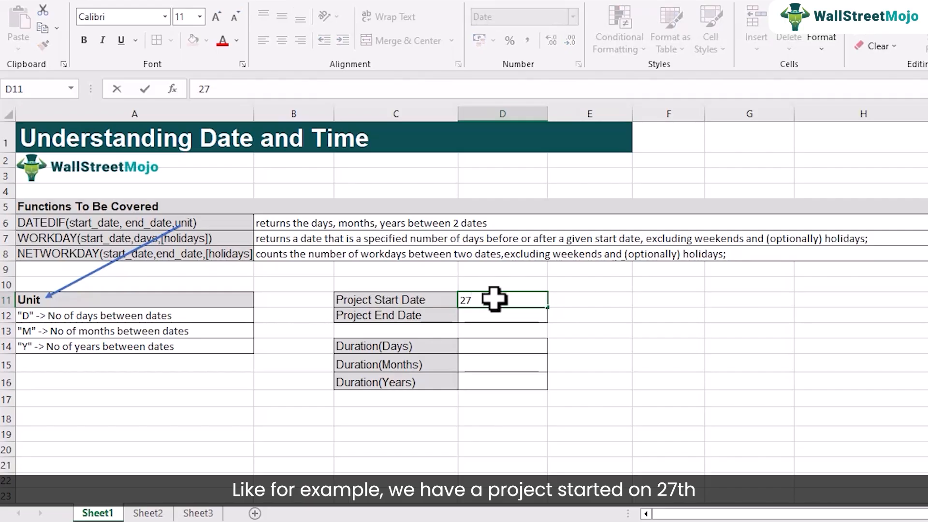
type("/07/2023")
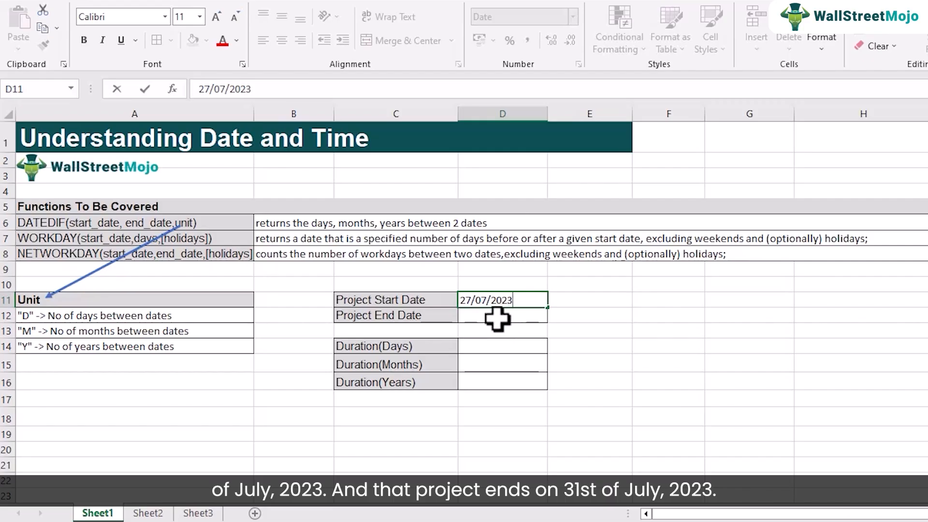
left_click(497, 319)
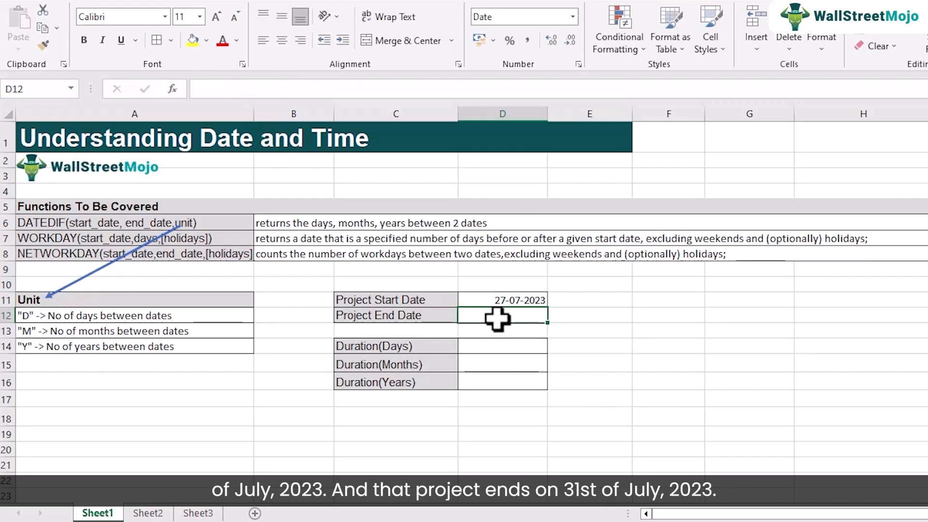
type("31/07")
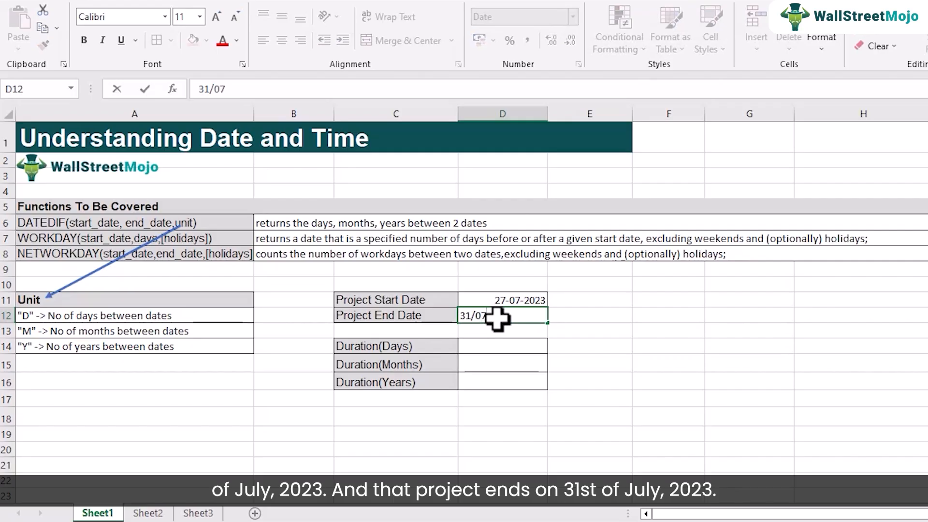
type("/2023")
key("Return")
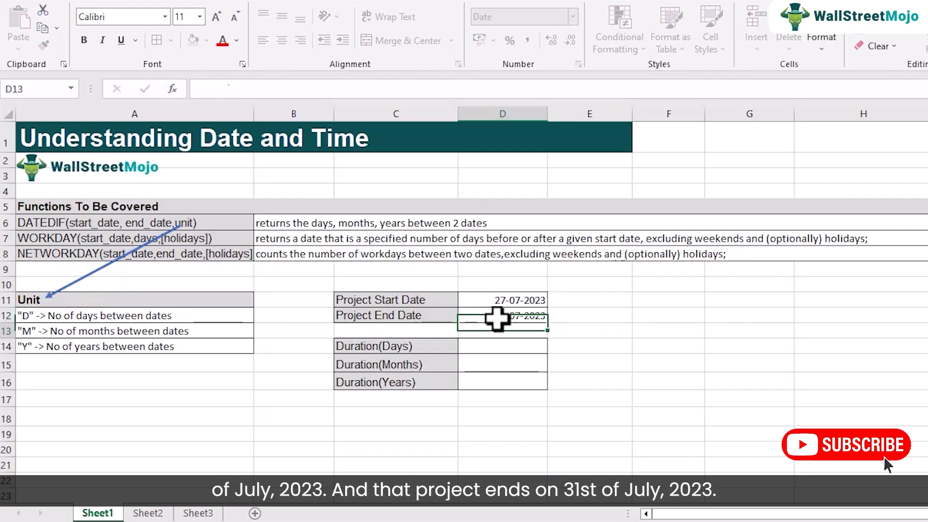
Step: Calculate Duration(Days) in D14 with the formula =DATEDIF(D11,D12,"d")
left_click(480, 348)
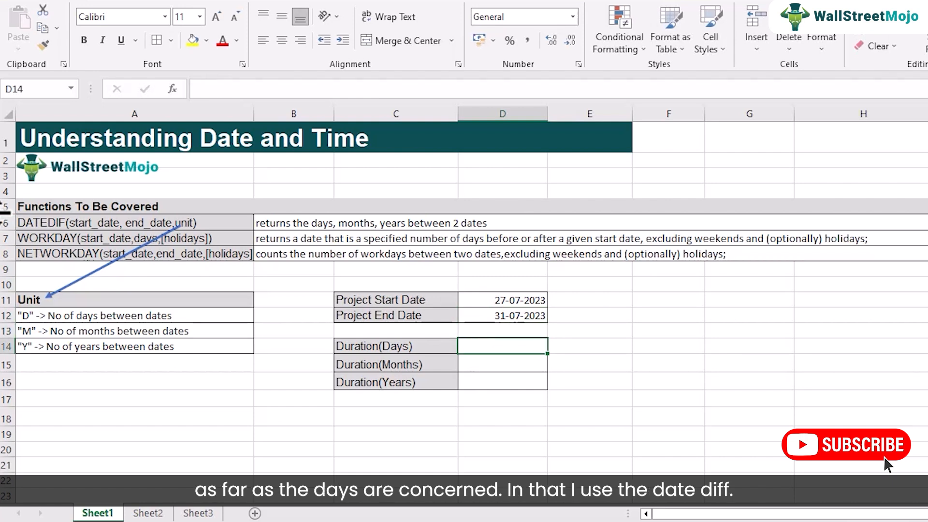
type("=date")
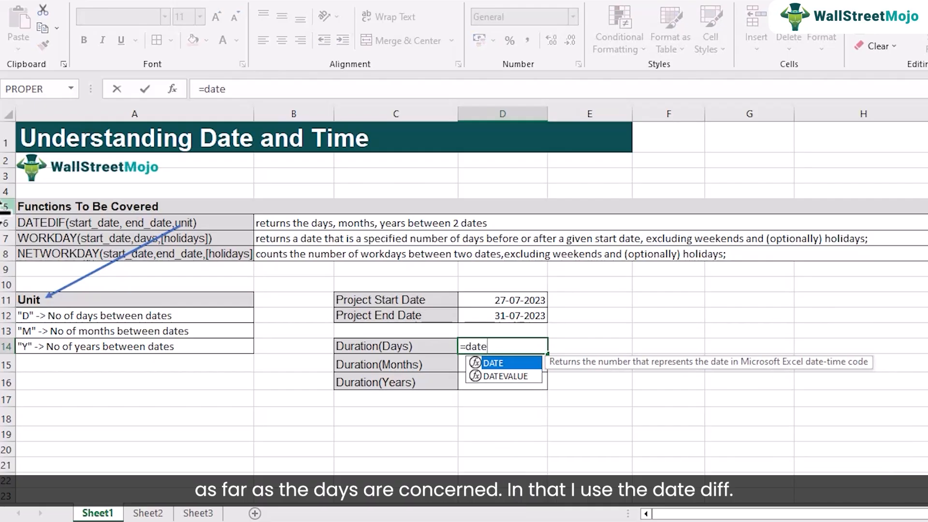
type("dif")
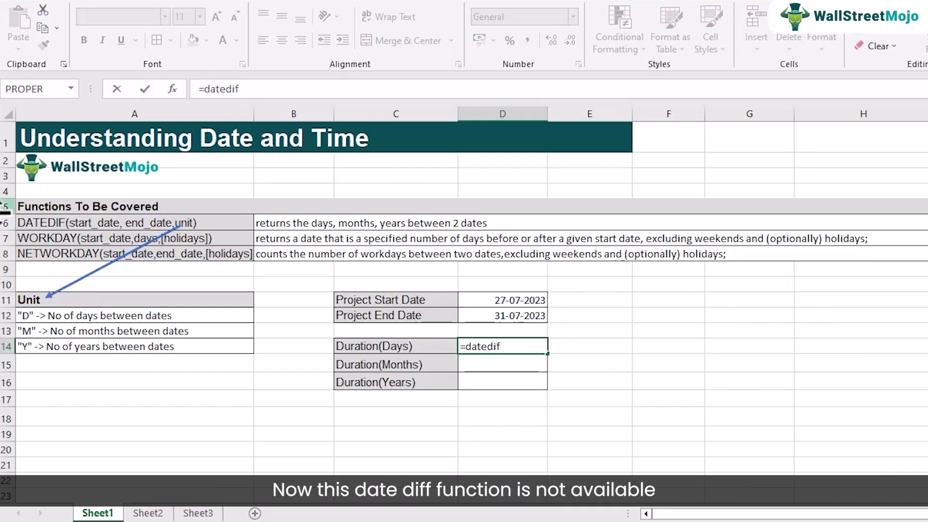
type("(")
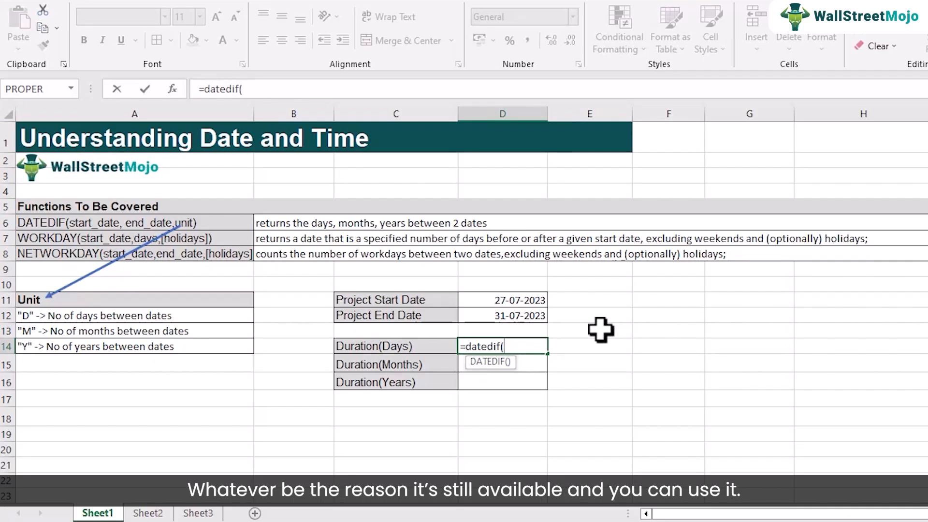
left_click(510, 299)
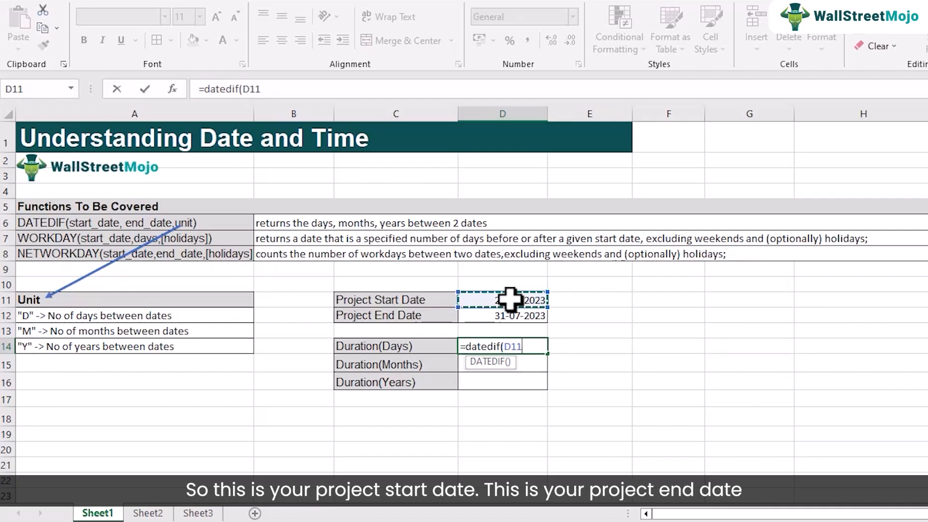
type(",")
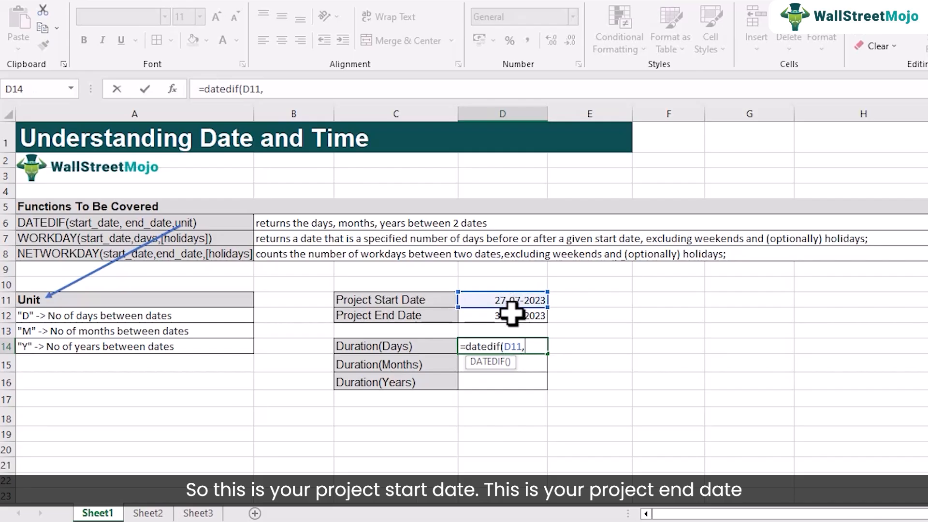
left_click(512, 314)
type(",")
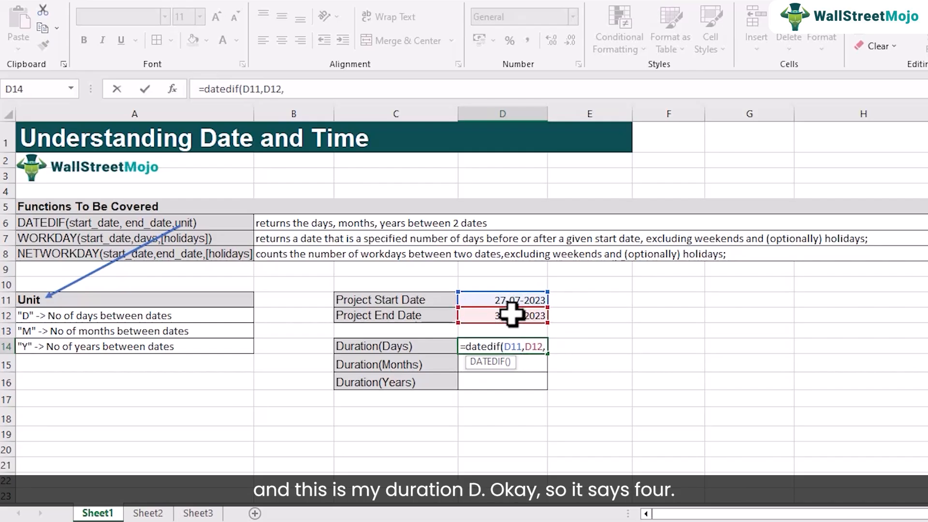
type("\"d\")")
key("Return")
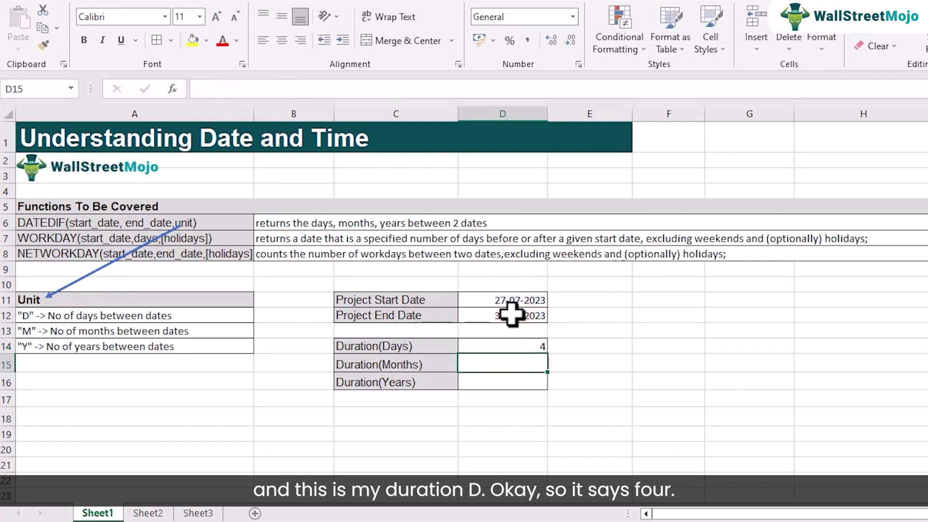
Step: Make both date references in the D14 formula absolute, as $D$11 and $D$12
left_click(505, 345)
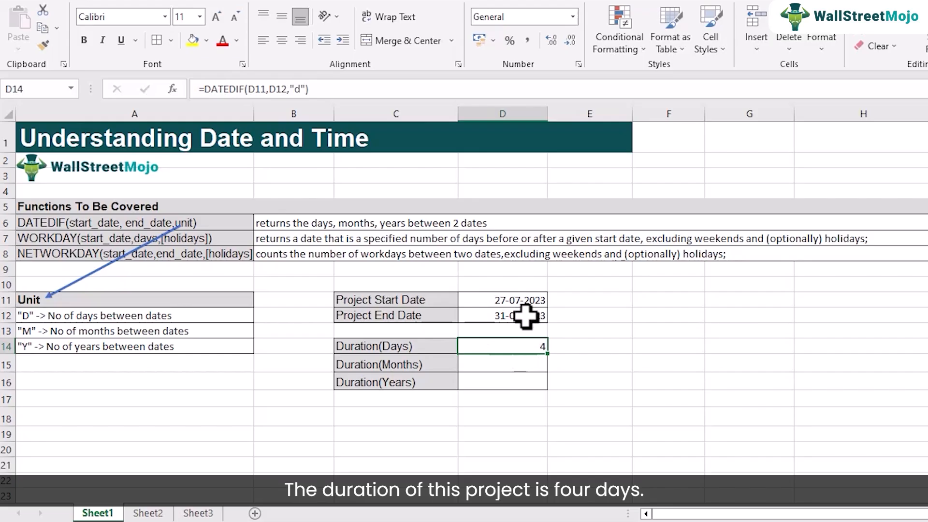
double_click(519, 346)
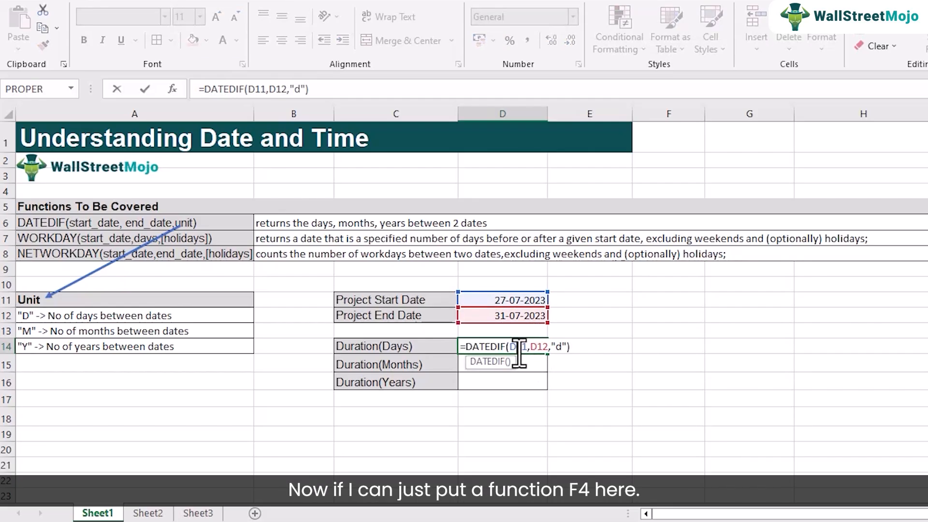
key("F4")
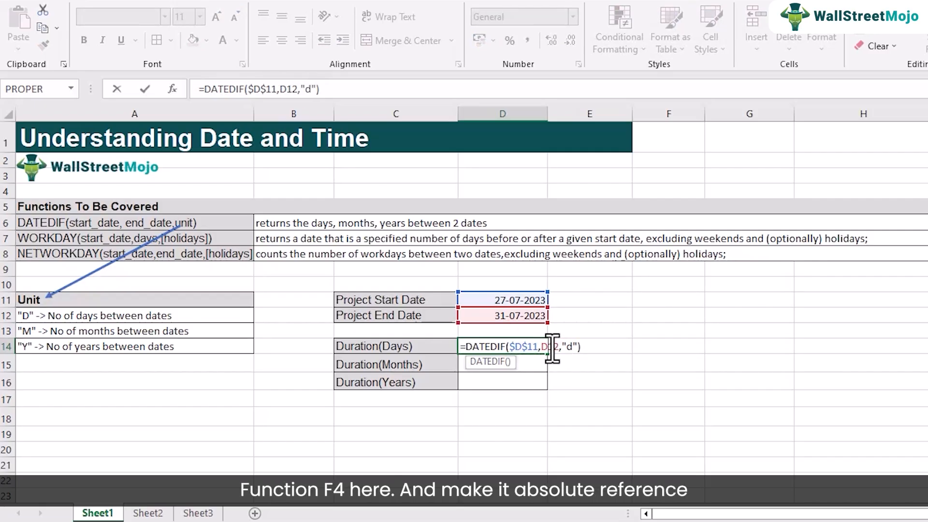
key("F4")
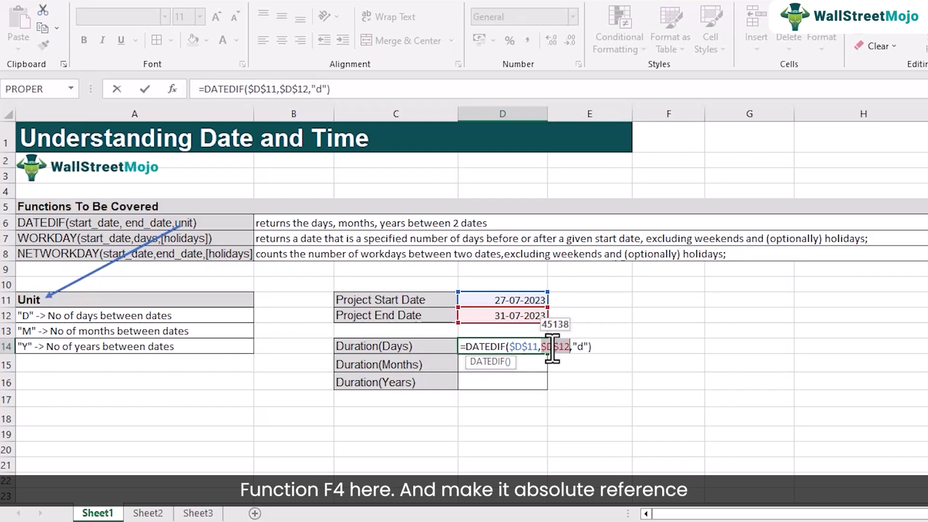
key("Return")
Step: Fill the Duration(Days) formula from D14 down through D16
left_click_drag(545, 348, 549, 346)
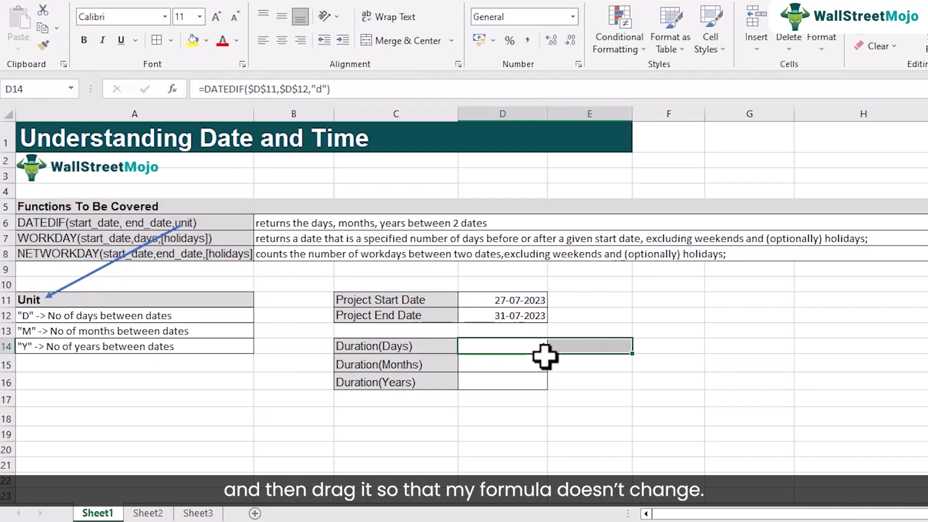
left_click(537, 347)
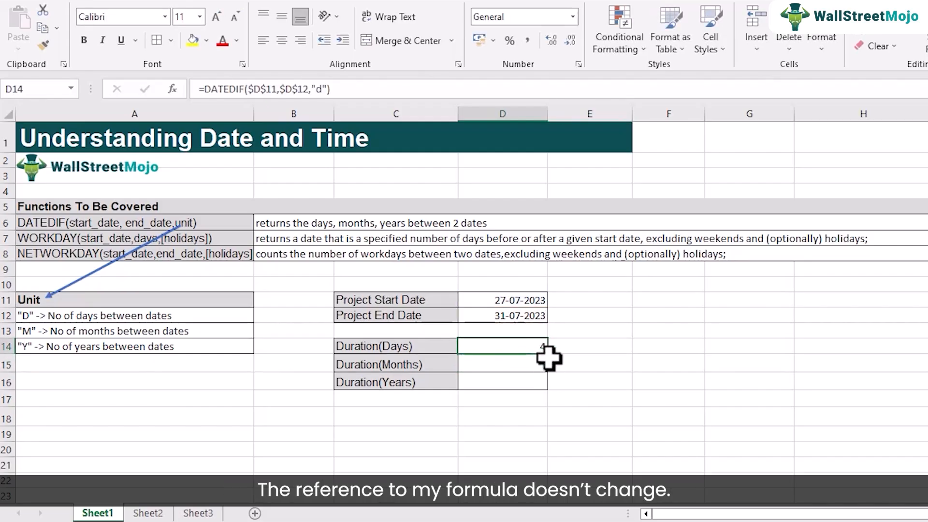
left_click_drag(548, 355, 549, 397)
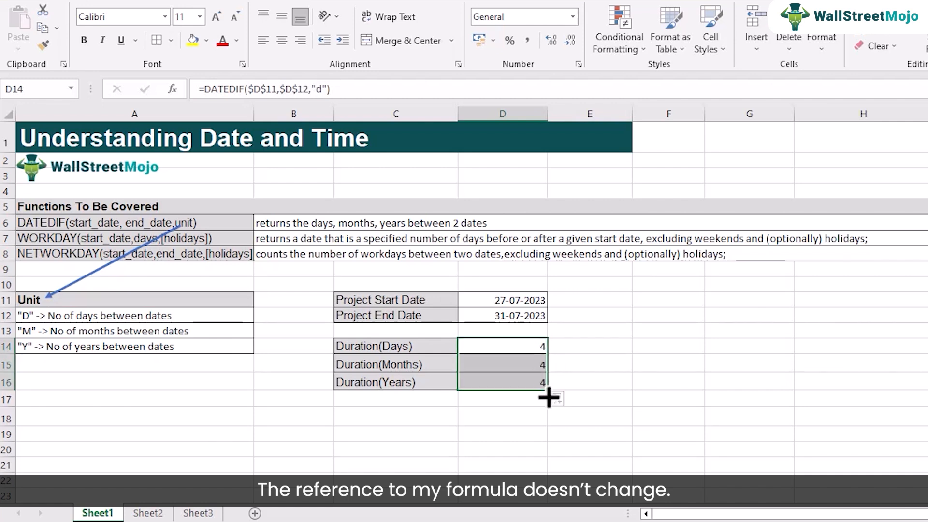
Step: Change the unit in the Duration(Months) formula in D15 to "m"
left_click(535, 363)
double_click(534, 365)
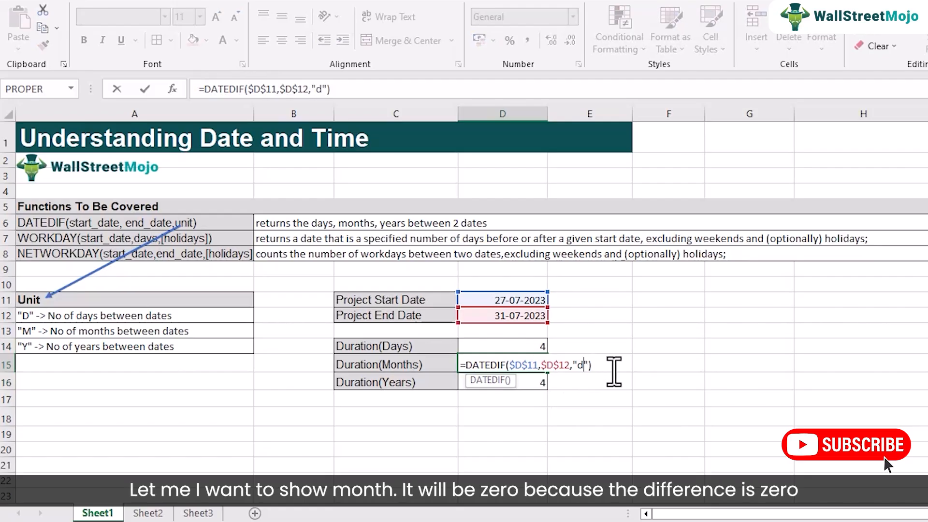
key("BackSpace")
type("m")
key("Return")
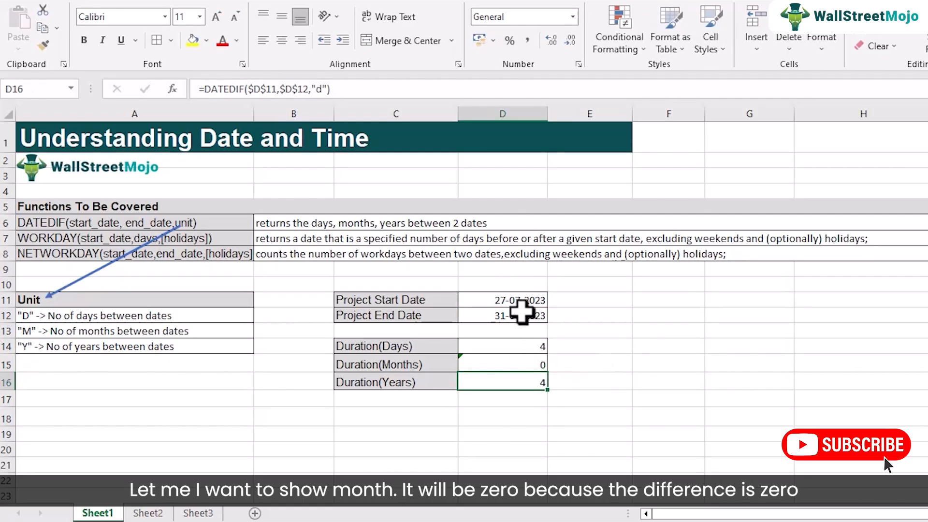
Step: Change the unit in the Duration(Years) formula in D16 to "y"
double_click(538, 381)
left_click(586, 385)
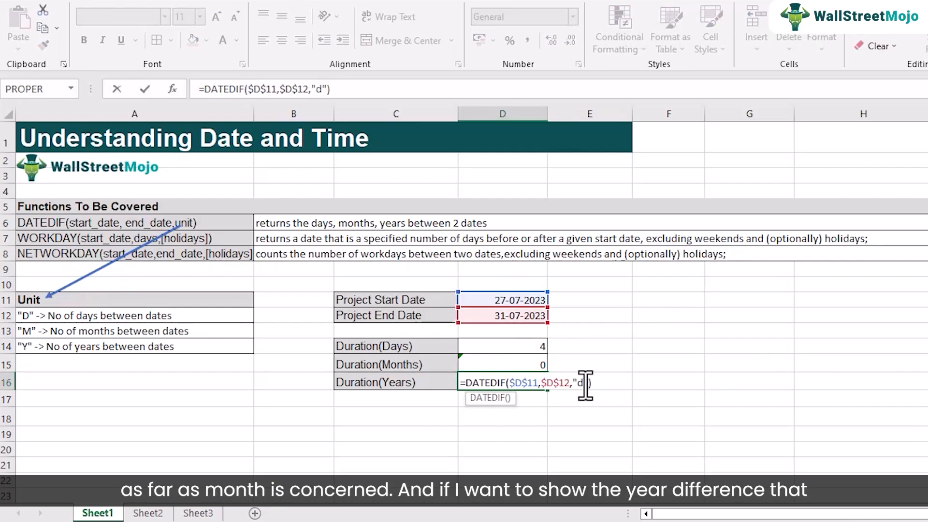
key("Return")
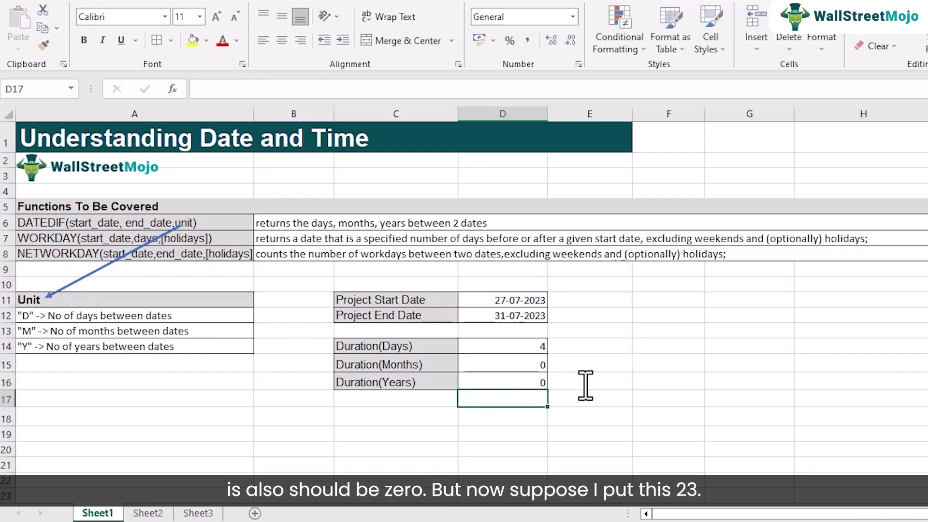
Step: Change the year of the Project End Date in D12 to 2024, giving 31-07-2024
double_click(542, 318)
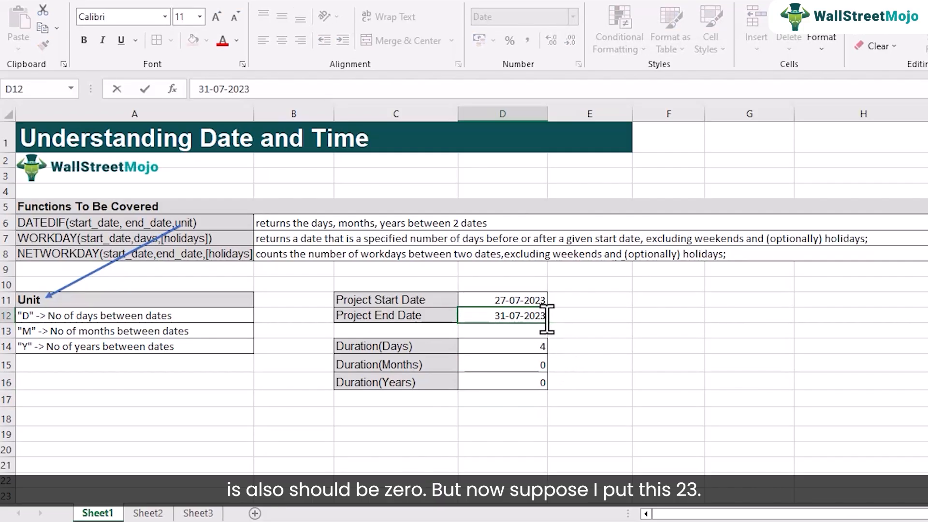
key("BackSpace")
type("4")
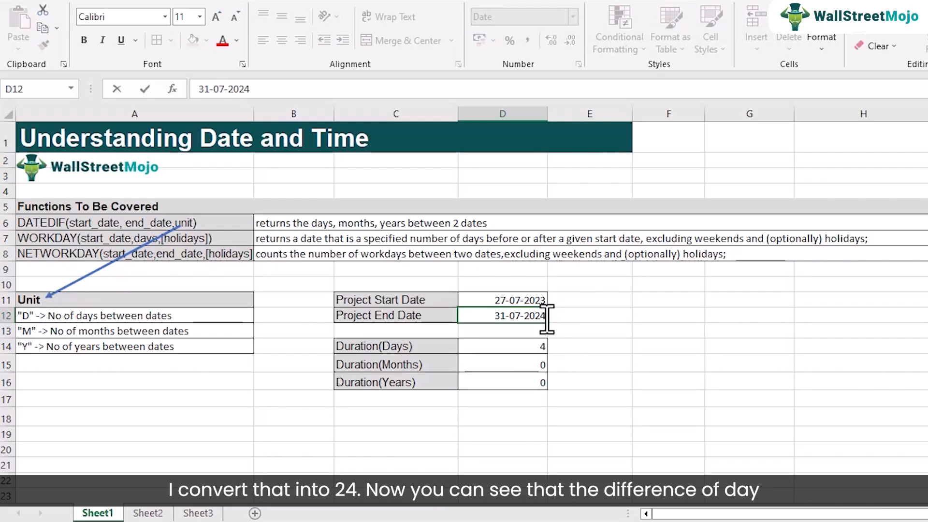
key("Return")
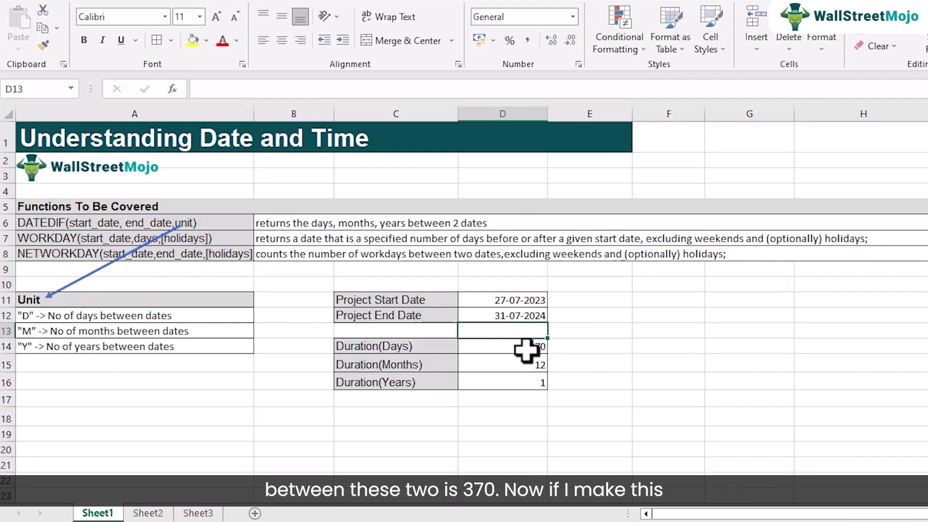
Step: Change the day of the Project Start Date in D11 to 31, giving 31-07-2023
double_click(509, 300)
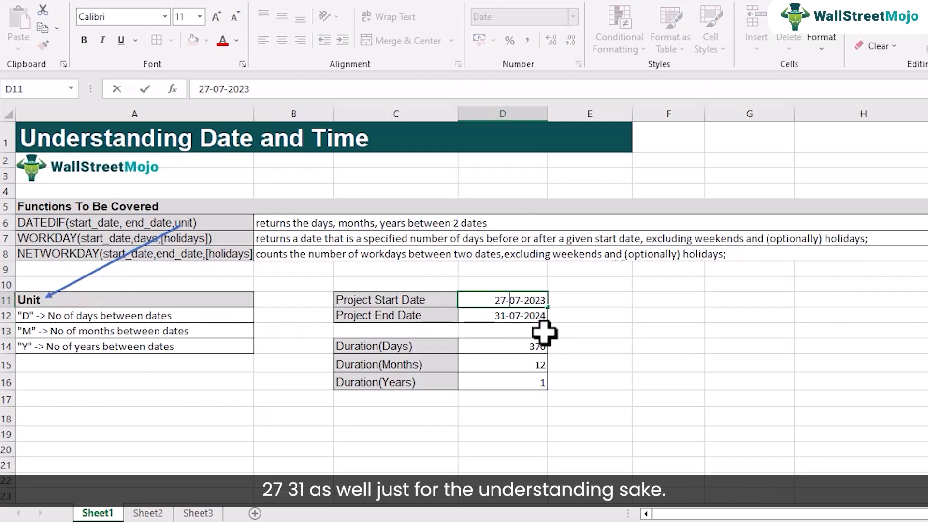
key("BackSpace")
key("BackSpace")
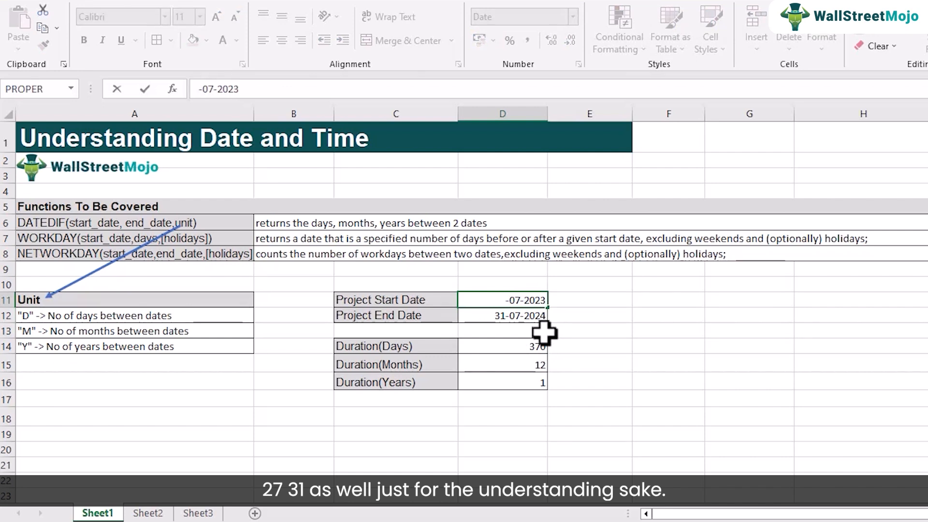
type("31")
key("Return")
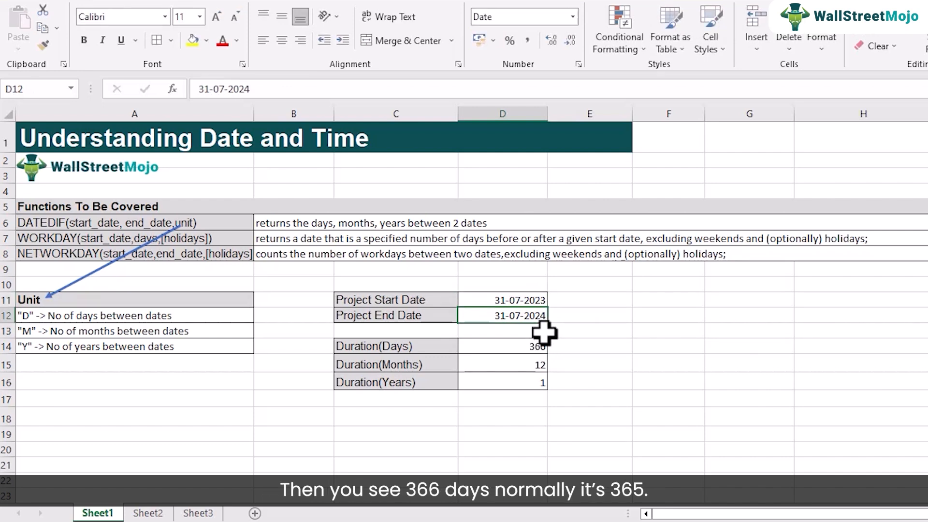
Step: Review the days, months and years duration formulas and their results in D14 to D16
left_click(542, 346)
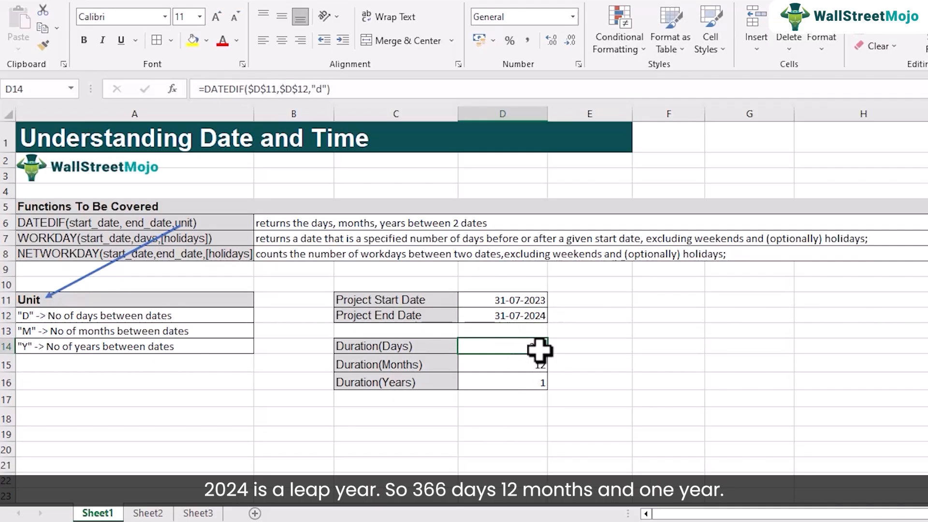
left_click(523, 366)
left_click(520, 383)
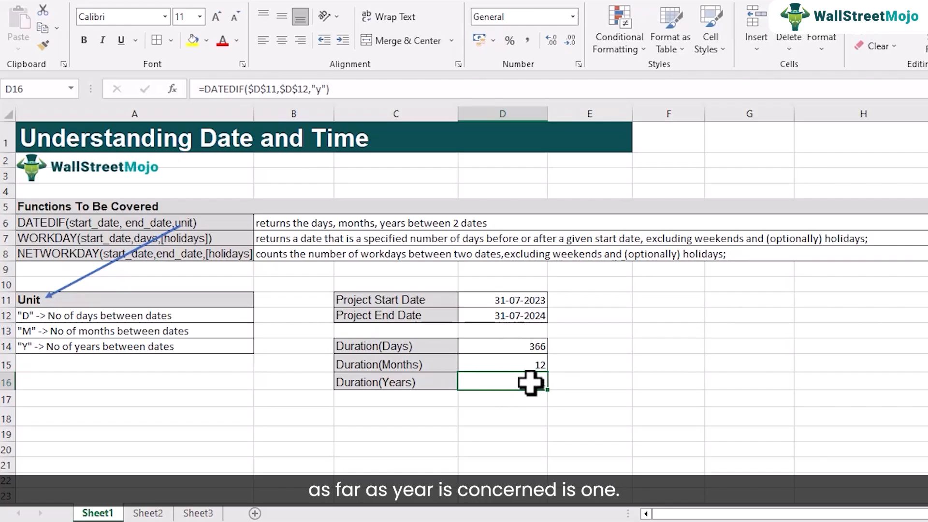
left_click(529, 363)
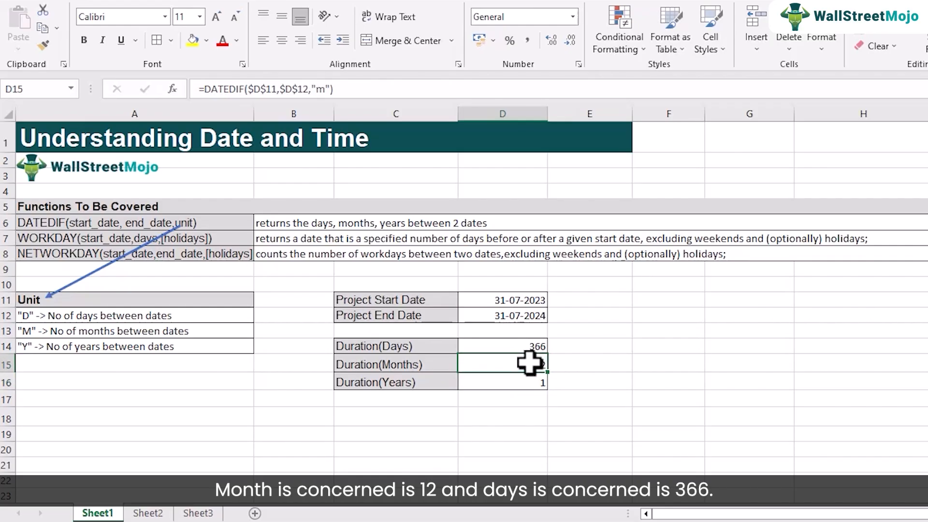
left_click(530, 343)
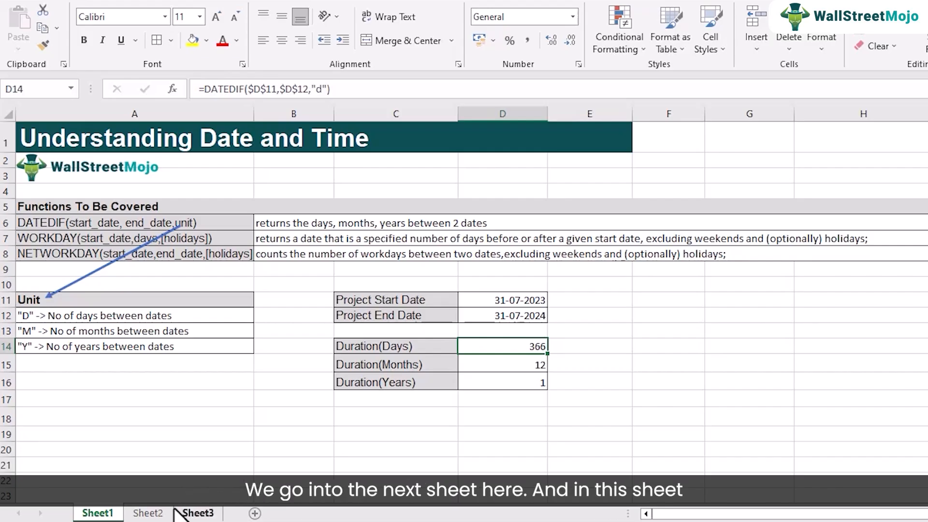
Step: On Sheet2, enter the Project Start Date 01-07-2023 in D5 and a duration of 4 days in D6
left_click(156, 514)
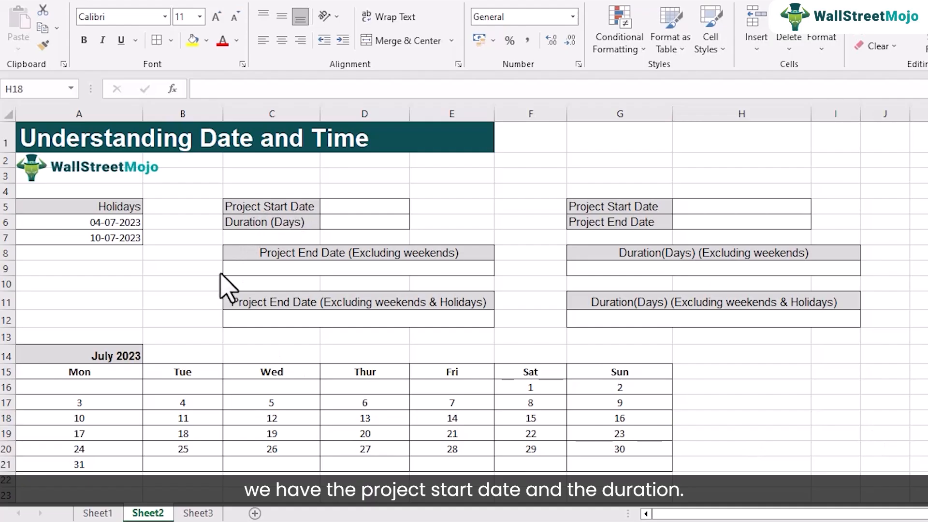
left_click(110, 507)
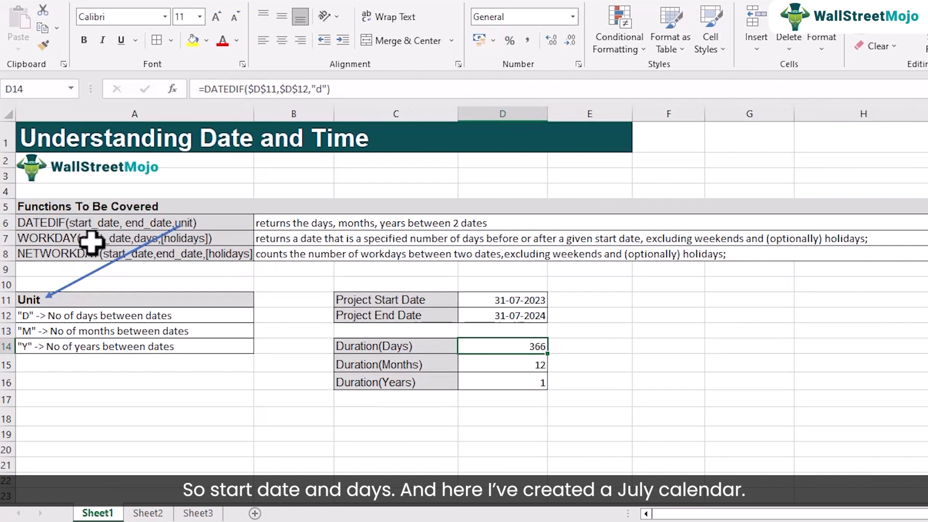
left_click(141, 514)
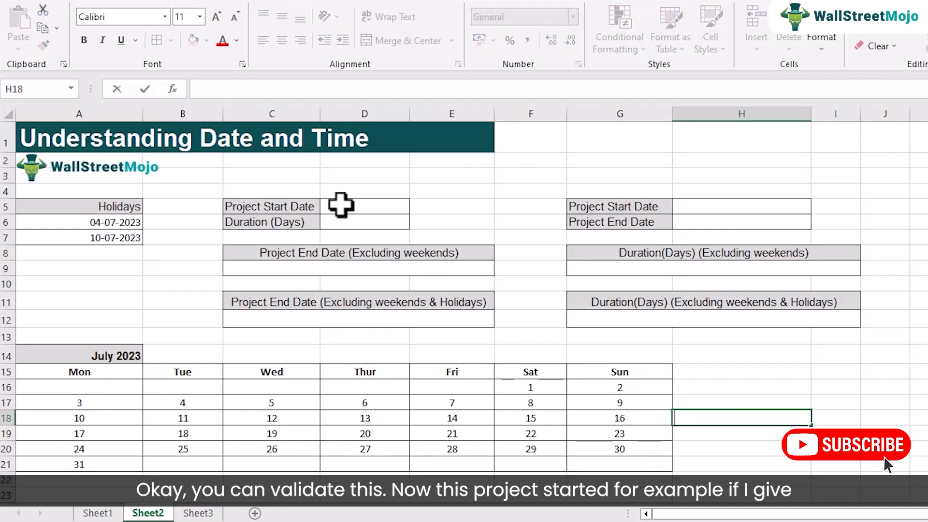
left_click(341, 205)
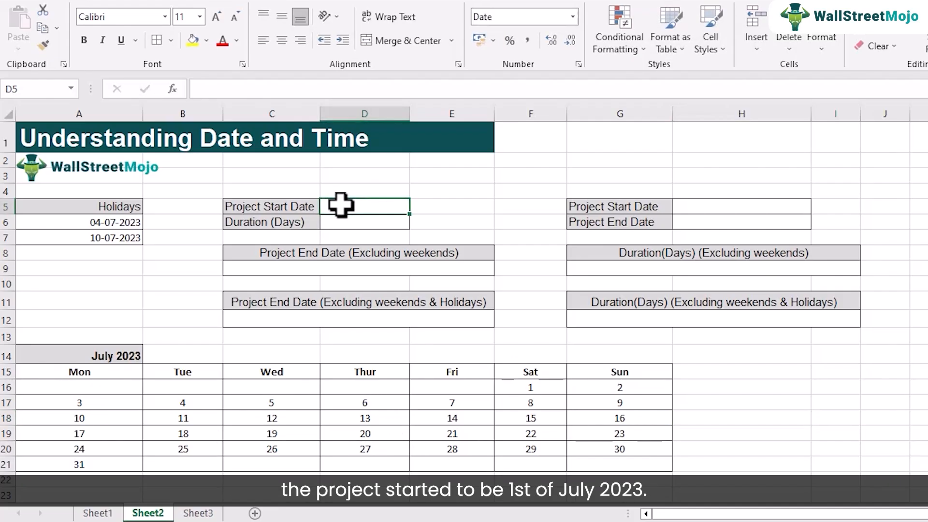
type("01-07-2023")
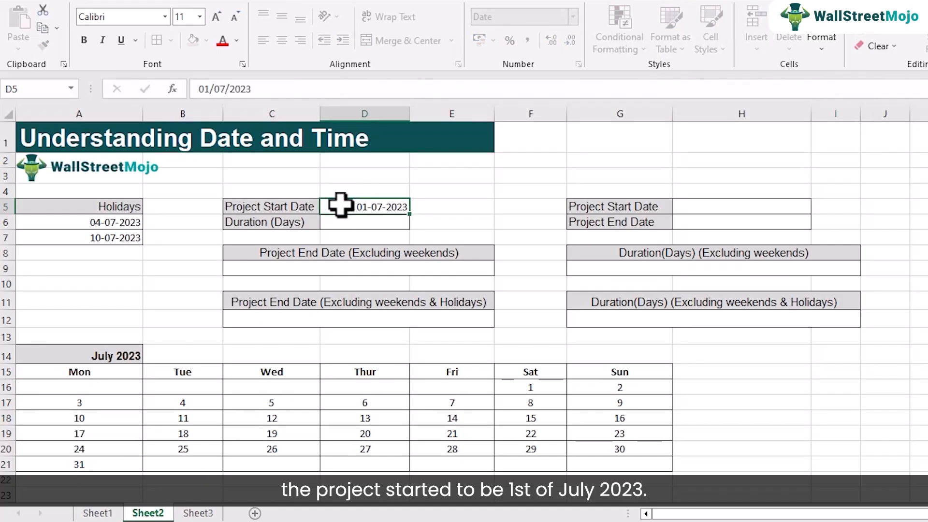
key("Return")
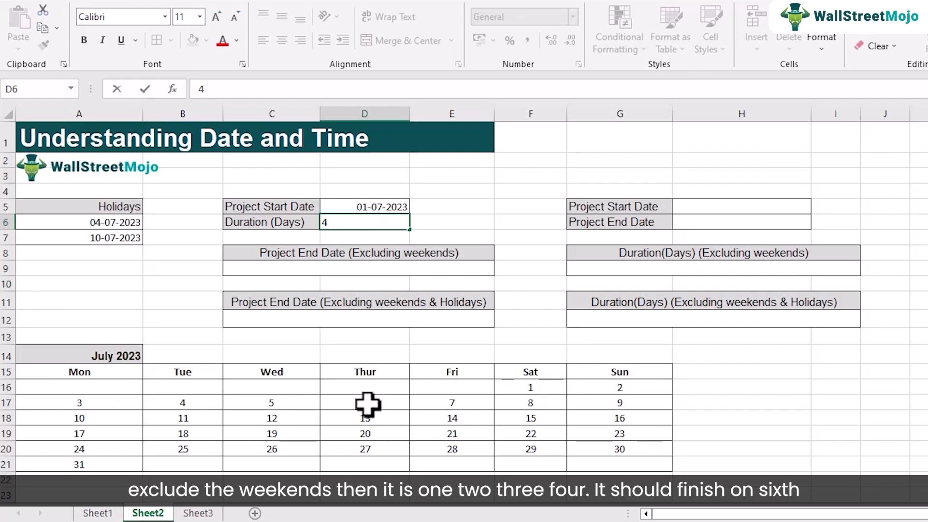
key("Return")
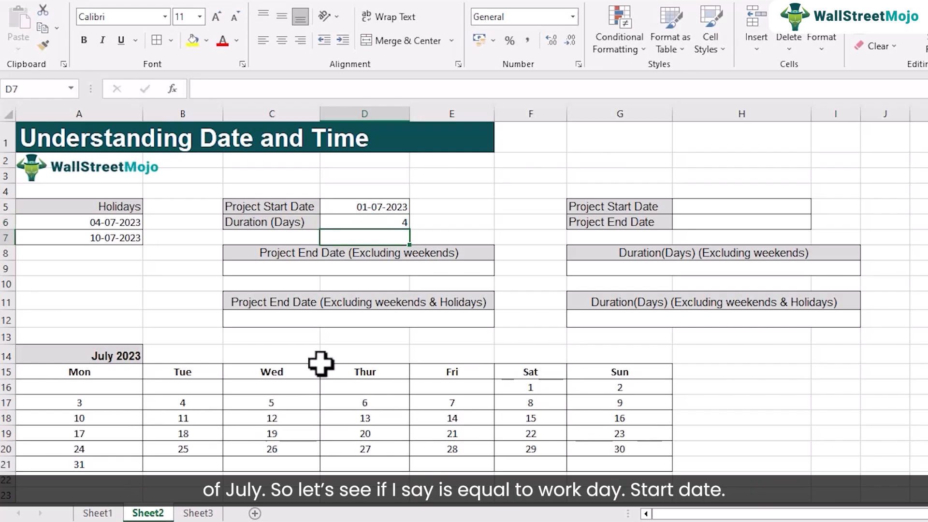
Step: Calculate the Project End Date excluding weekends in C9 with =WORKDAY(D5,D6)
left_click(294, 264)
type("=wor")
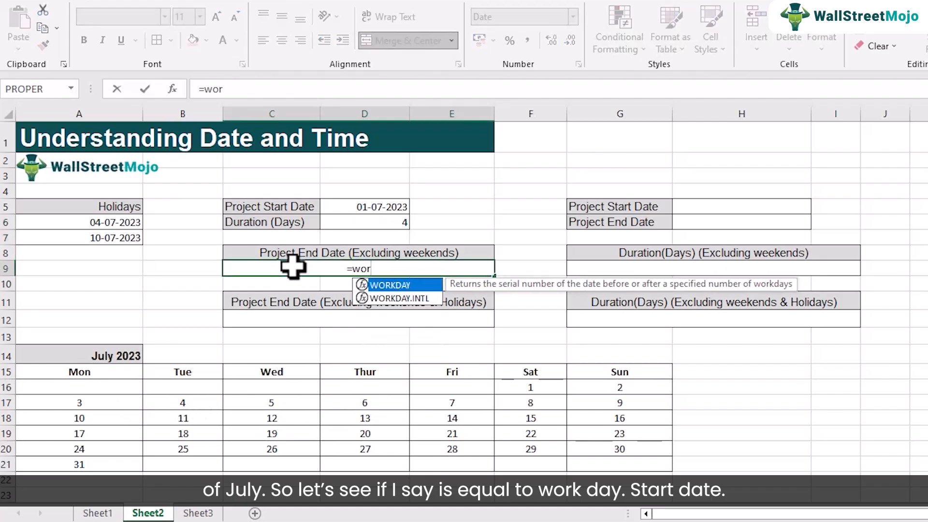
key("Tab")
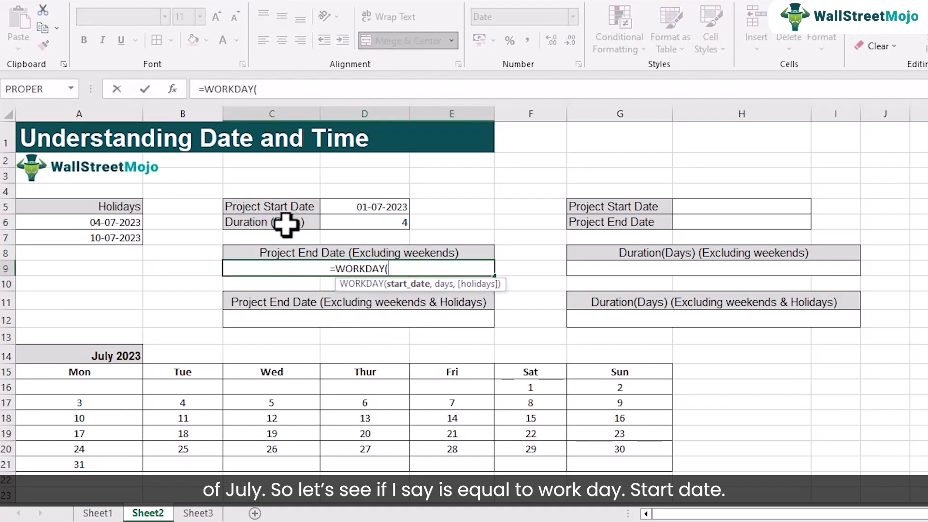
left_click(347, 210)
type(",")
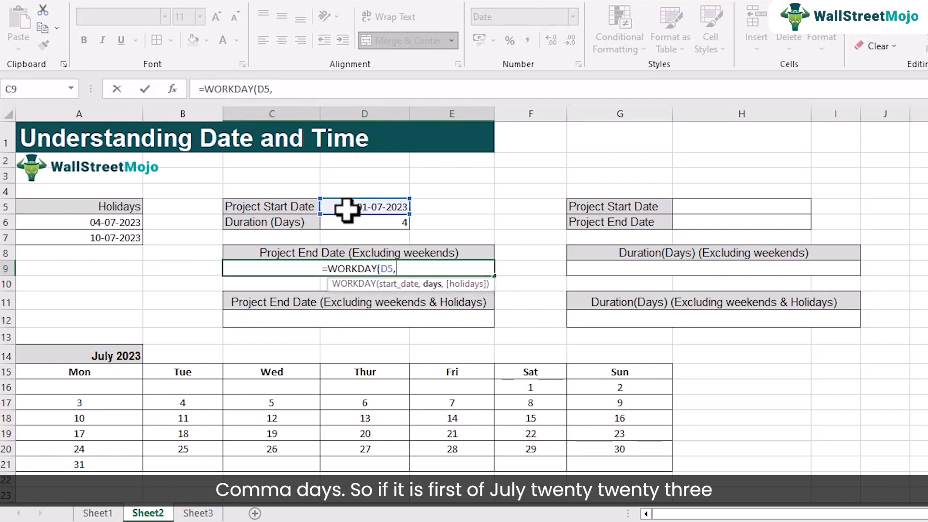
left_click(359, 223)
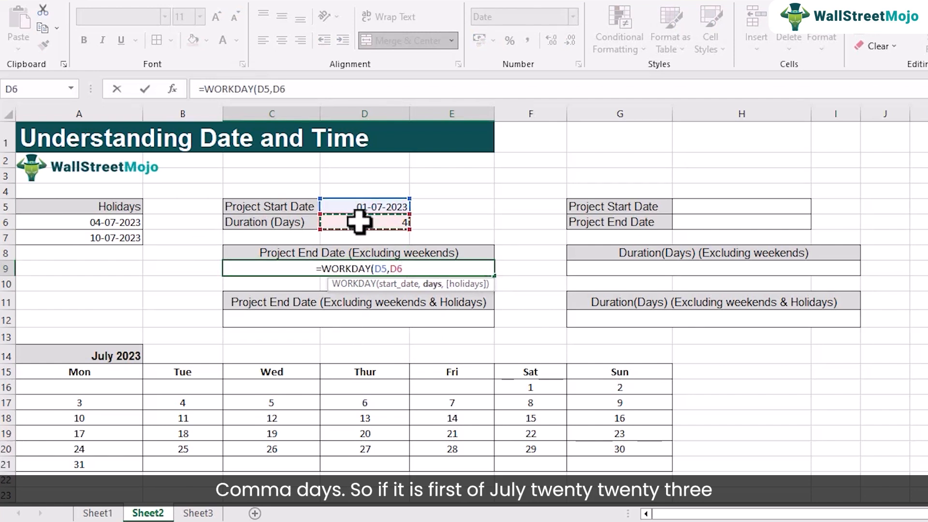
type(")")
key("Return")
left_click(387, 265)
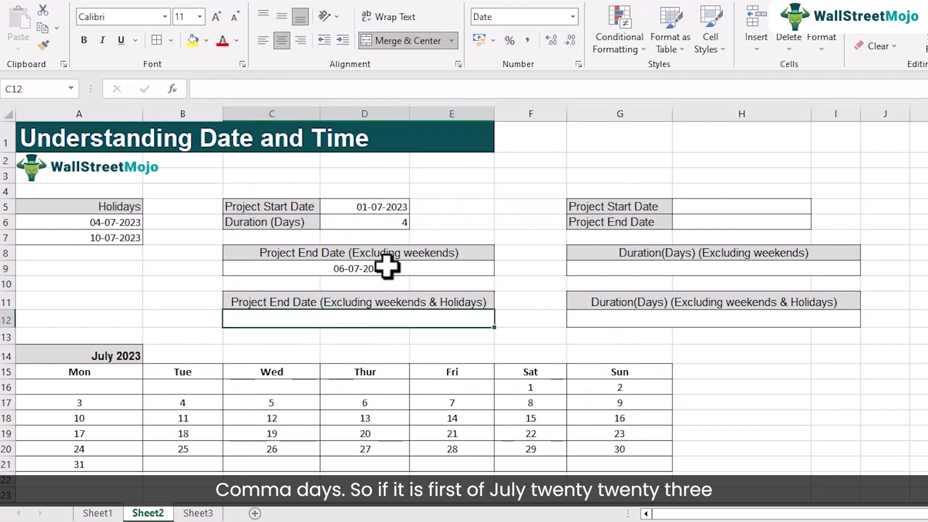
left_click(372, 206)
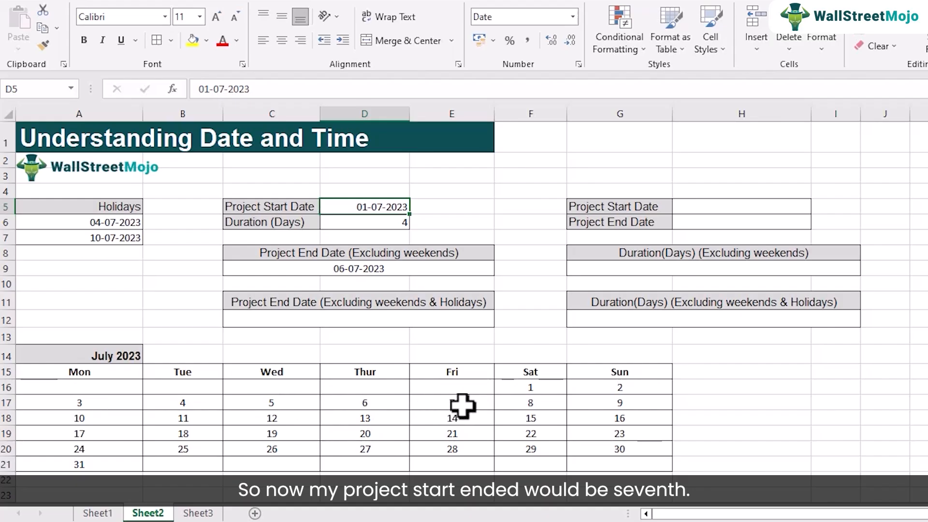
Step: Calculate the Project End Date excluding weekends and holidays in C12 with =WORKDAY(D5,D6,A6:A7)
left_click(347, 320)
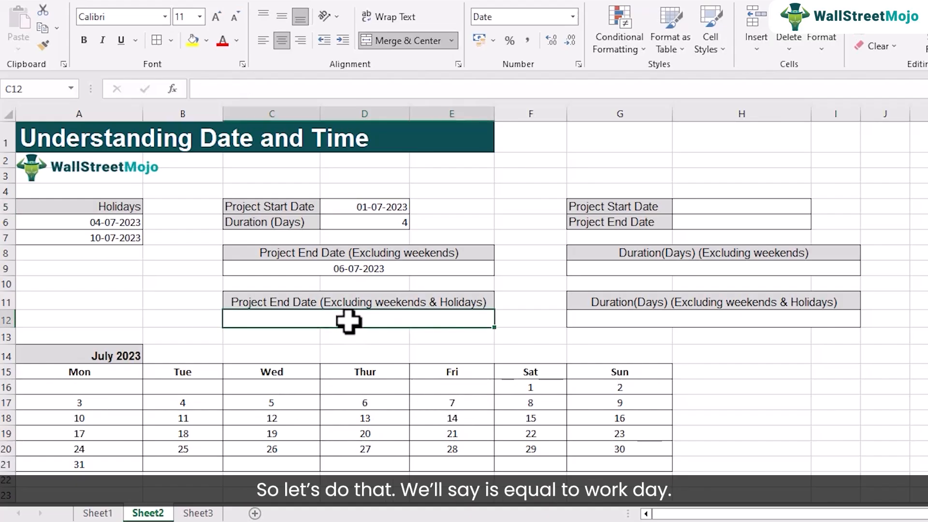
type("=work")
key("Tab")
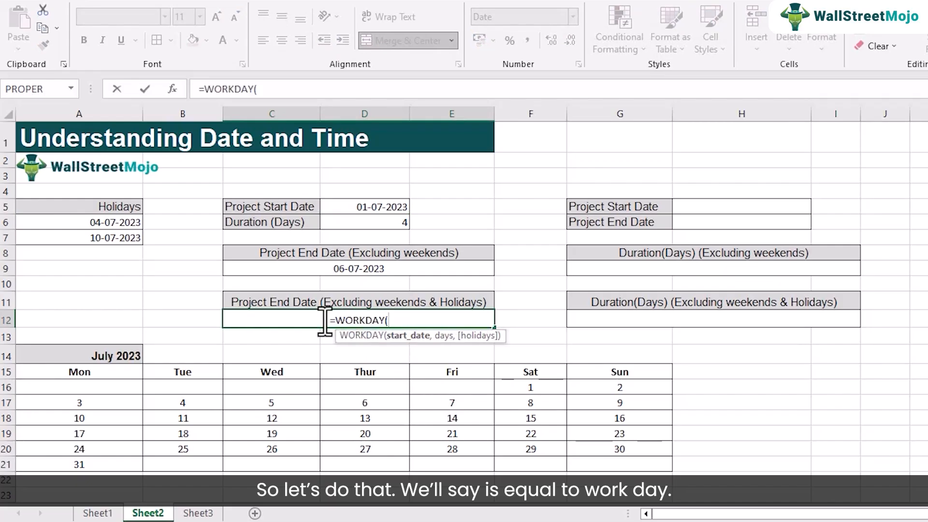
left_click(332, 212)
type(",")
left_click(343, 223)
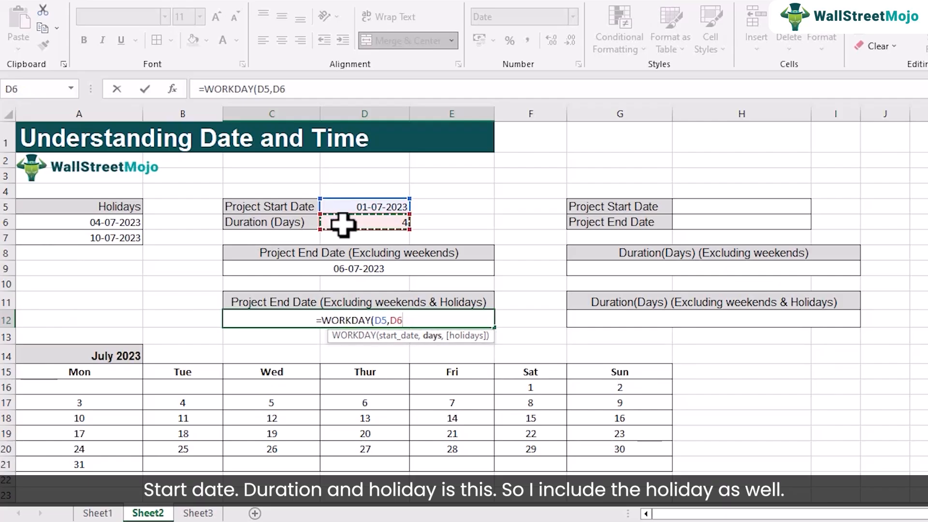
type(",")
left_click_drag(133, 226, 136, 232)
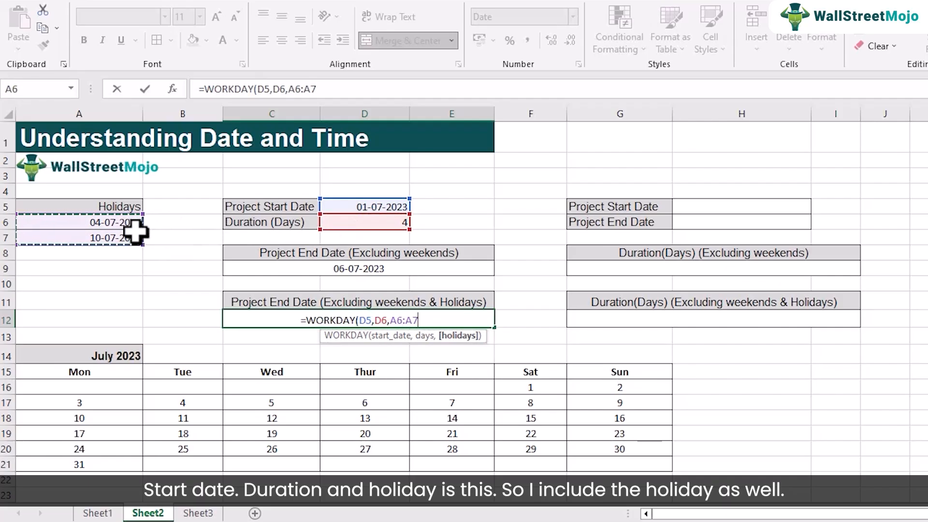
type(")")
key("Return")
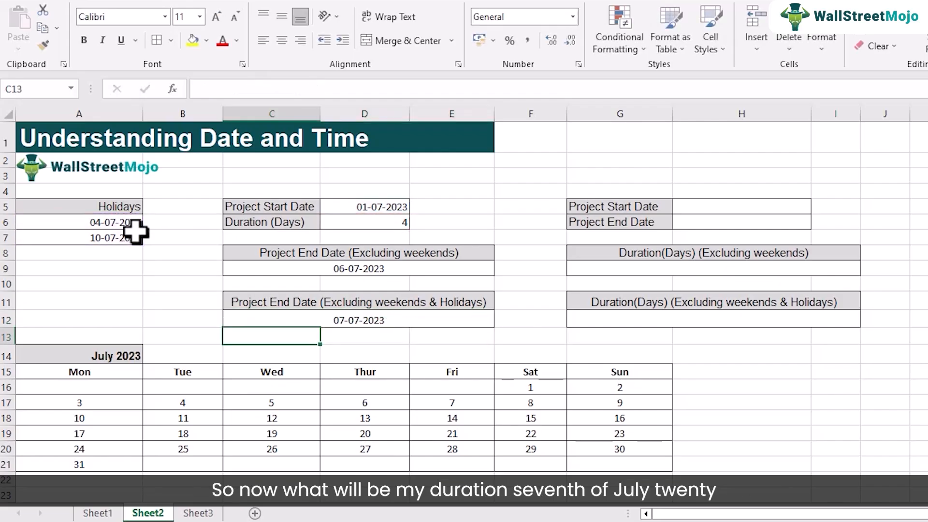
left_click(376, 320)
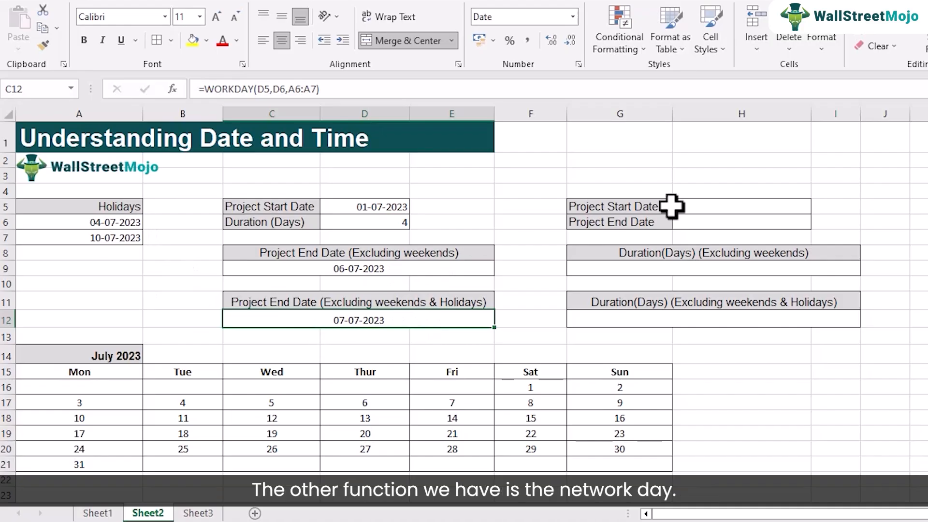
Step: Copy the Project Start Date from D5 on Sheet2 into H5 and enter 06-07-2023 as the Project End Date in H6
left_click(115, 513)
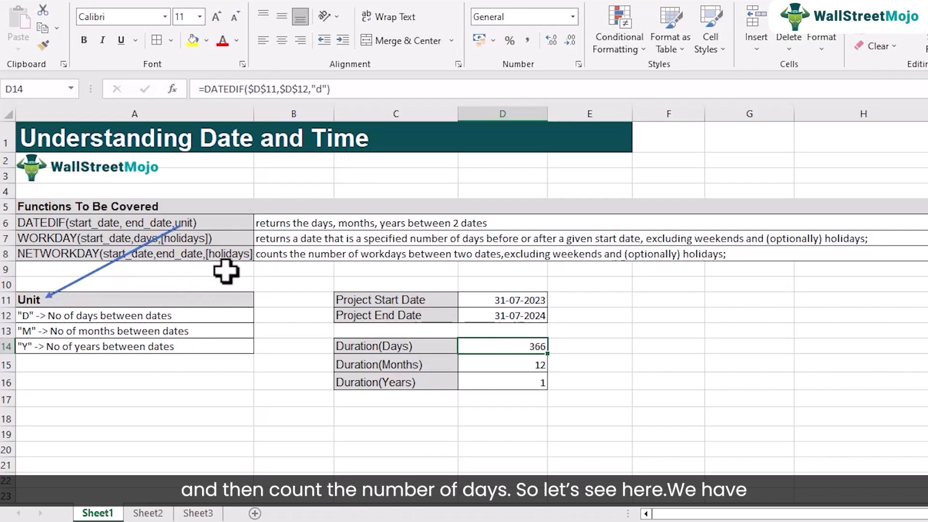
left_click(147, 513)
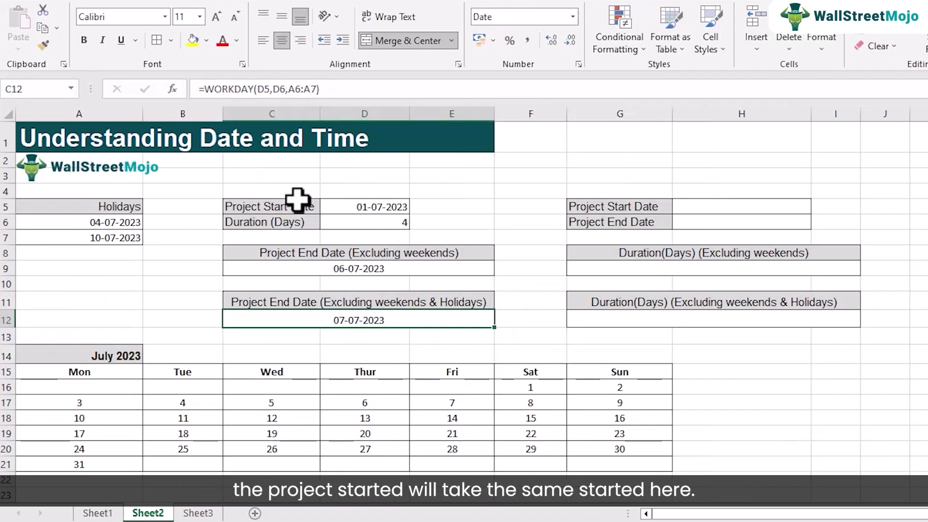
left_click(389, 207)
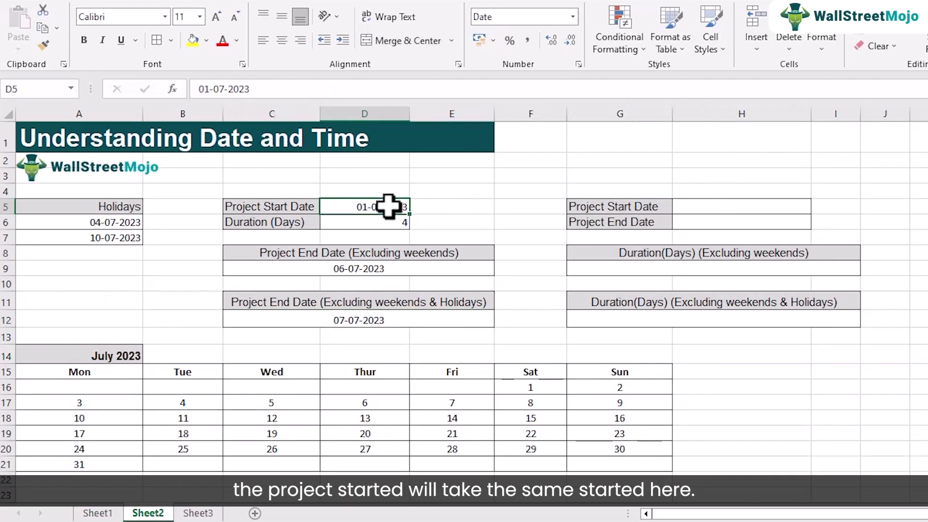
key("ctrl+c")
left_click(714, 206)
key("ctrl+v")
left_click(716, 223)
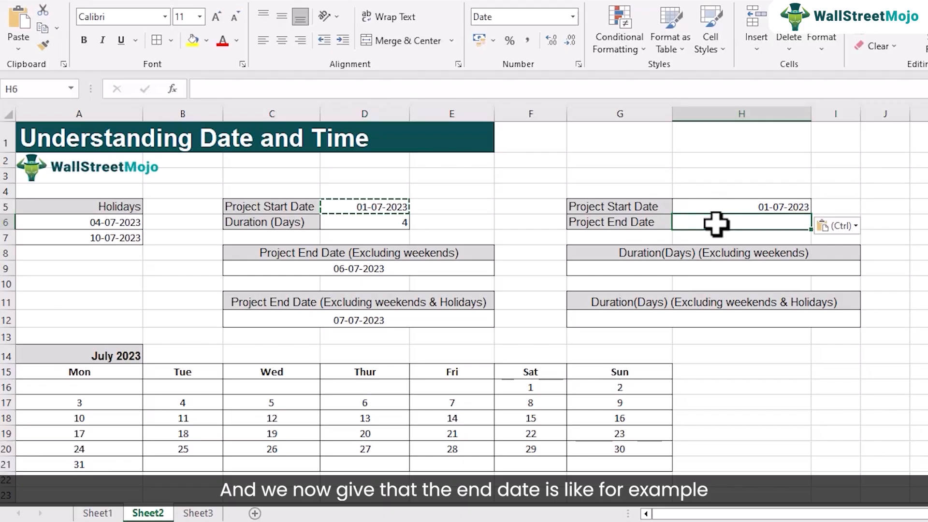
type("06")
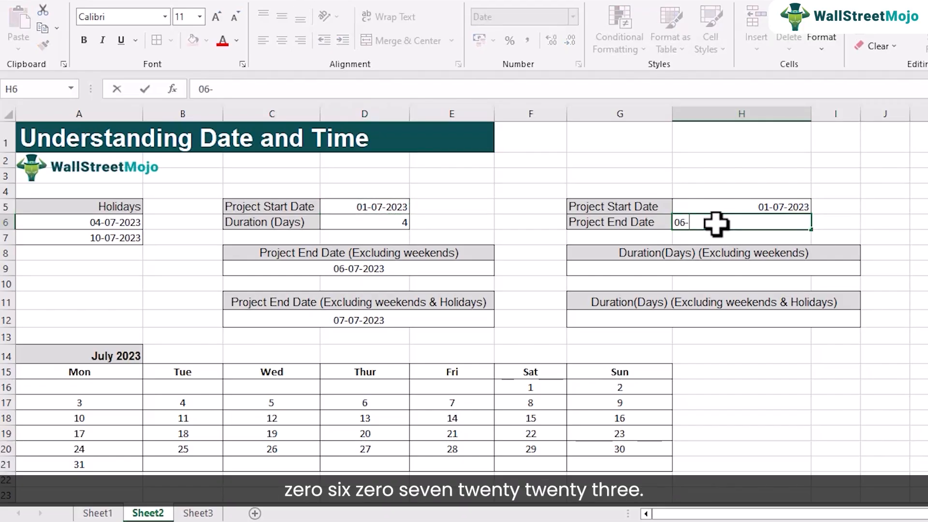
type("-07-2023")
key("Return")
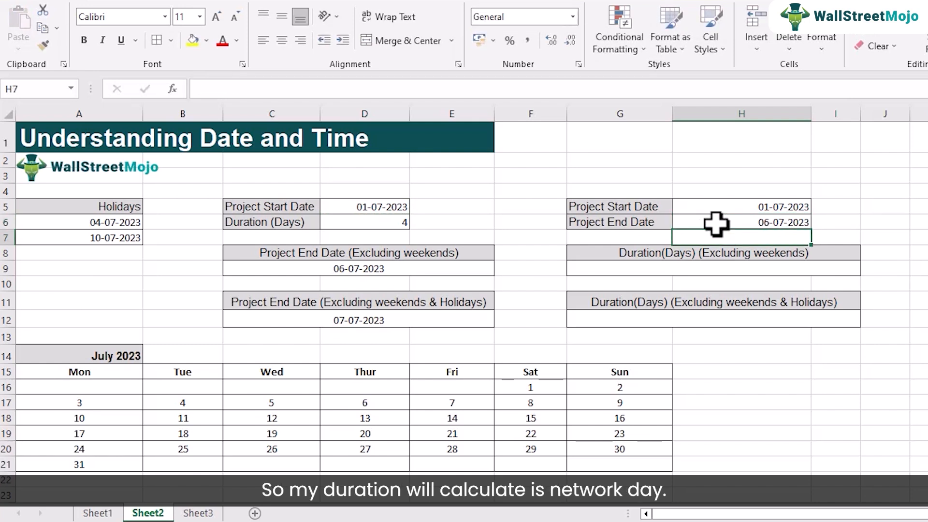
Step: Calculate the duration in days excluding weekends in G9 with =NETWORKDAYS(H5,H6)
left_click(698, 274)
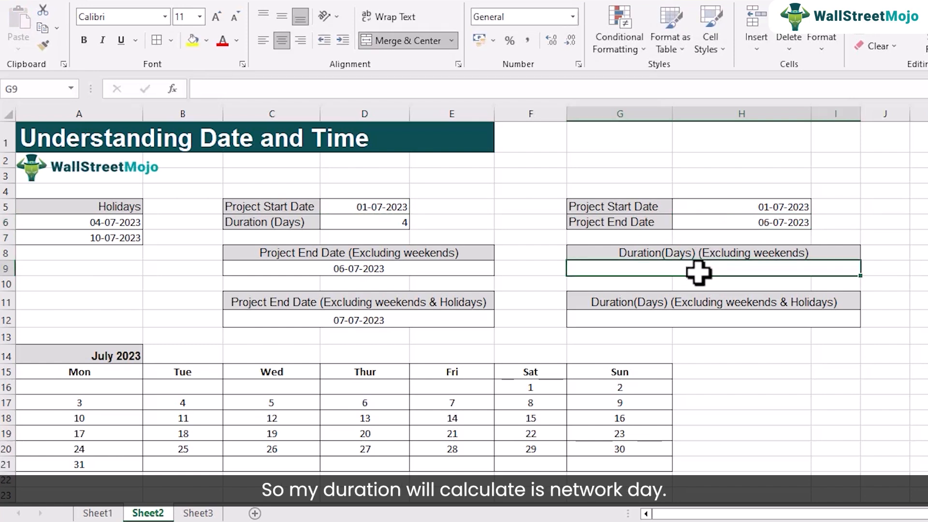
type("=ne")
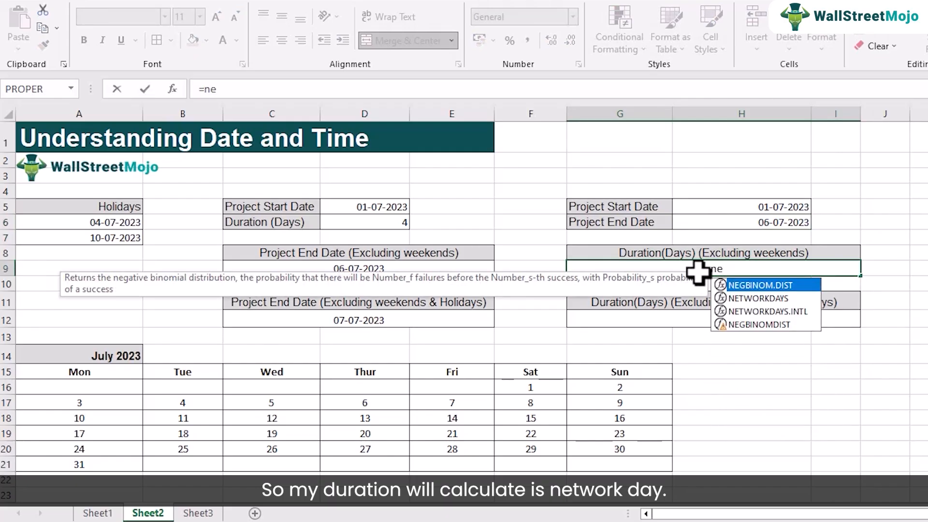
key("Down")
key("Tab")
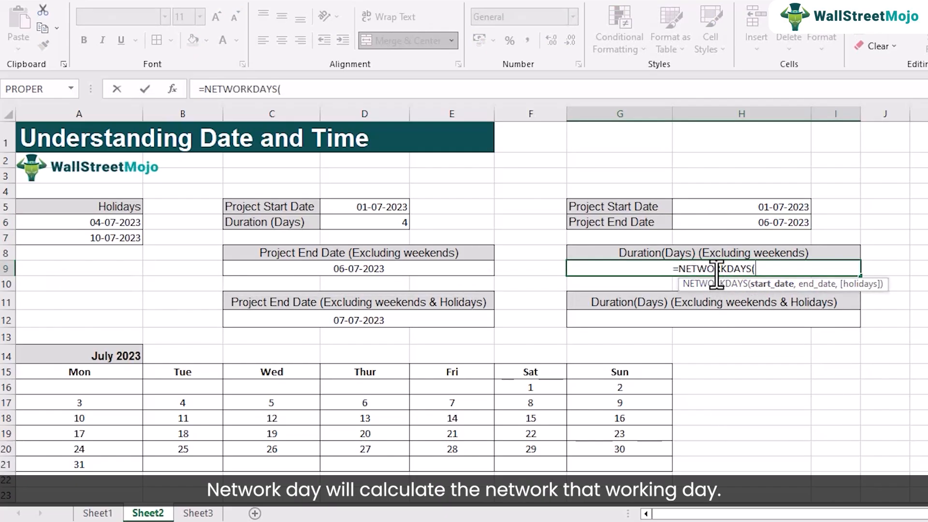
left_click(759, 207)
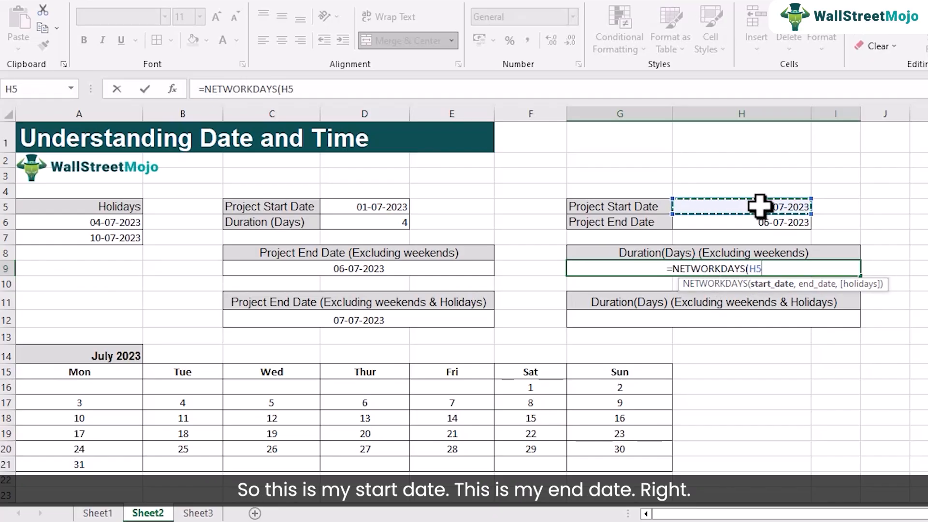
type(",")
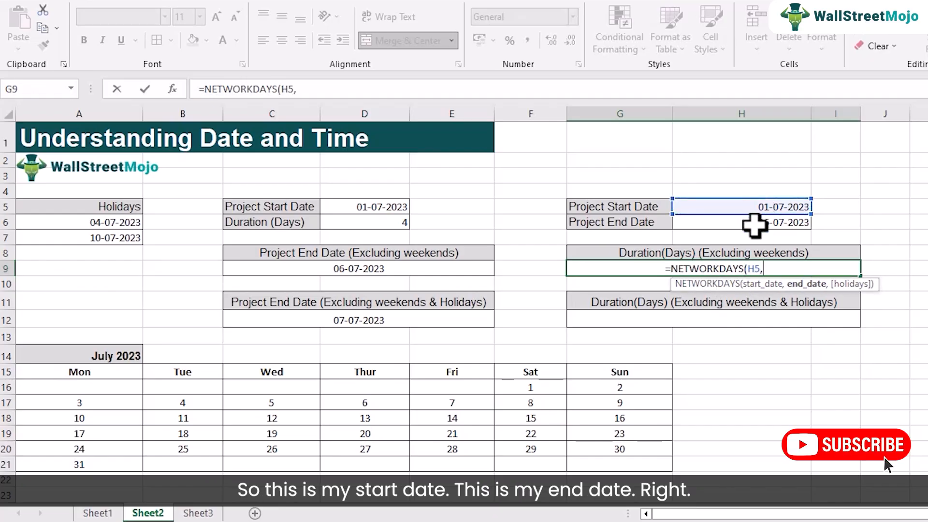
left_click(755, 225)
type(")")
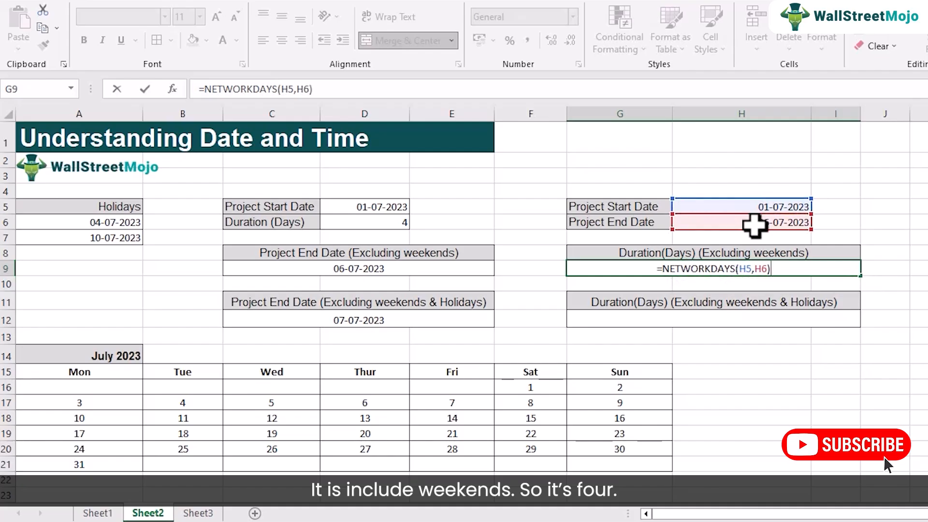
key("Return")
Step: Compare the NETWORKDAYS formula in G9 and its dates in H5 and H6 with the WORKDAY inputs in D5 and D6
left_click(693, 269)
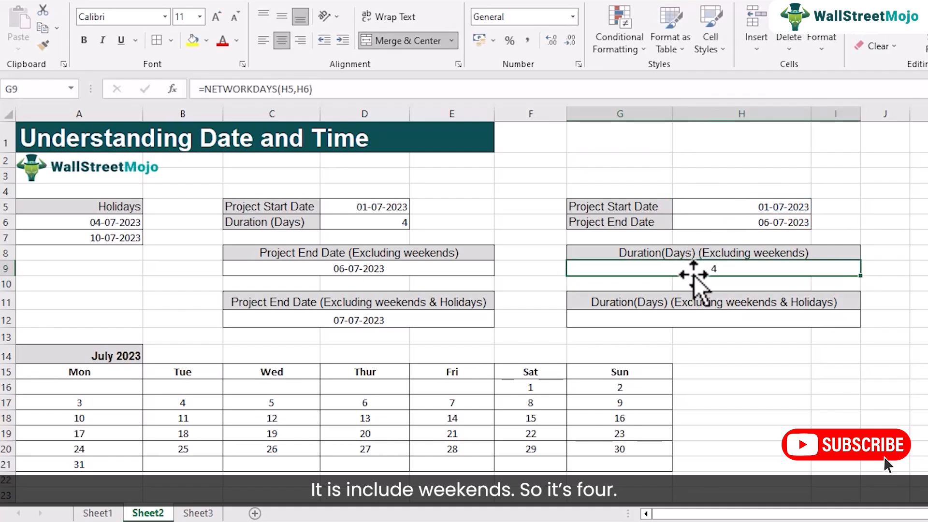
left_click(737, 207)
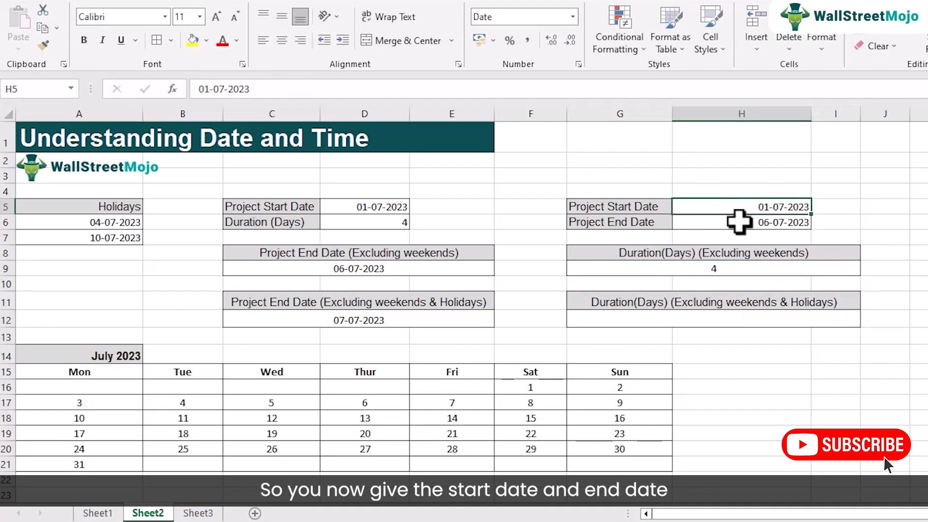
left_click(752, 221)
left_click(710, 268)
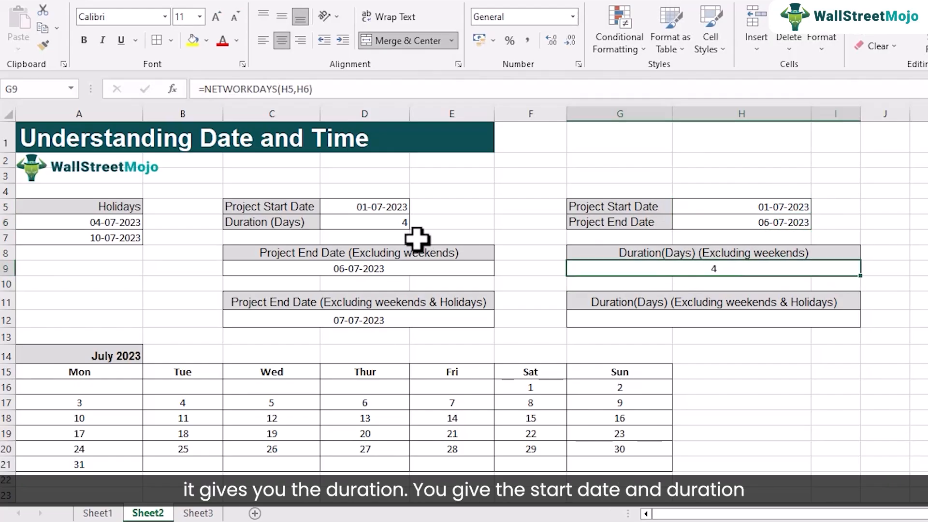
left_click(384, 208)
left_click(381, 223)
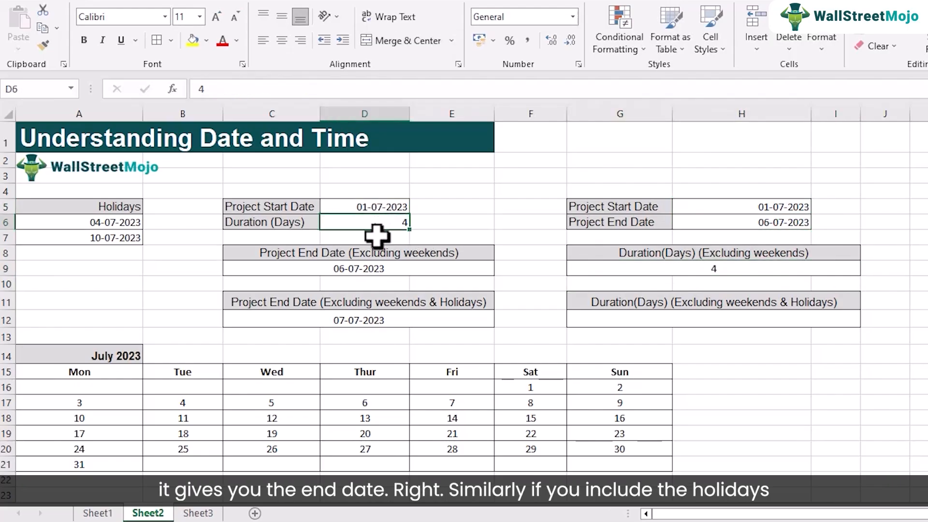
Step: Examine the July 2023 calendar from 1 to 6 July for weekends, holidays and working days, alongside the end date in C9
left_click(373, 266)
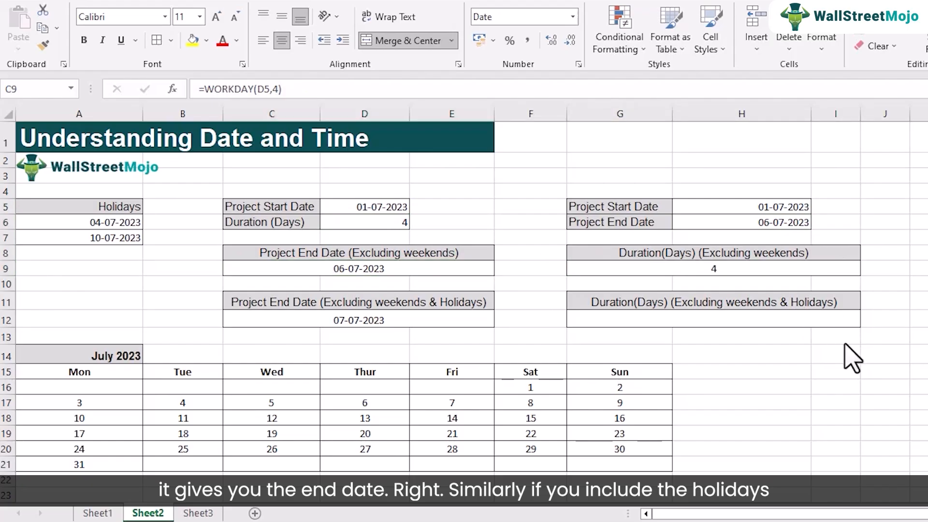
left_click(678, 317)
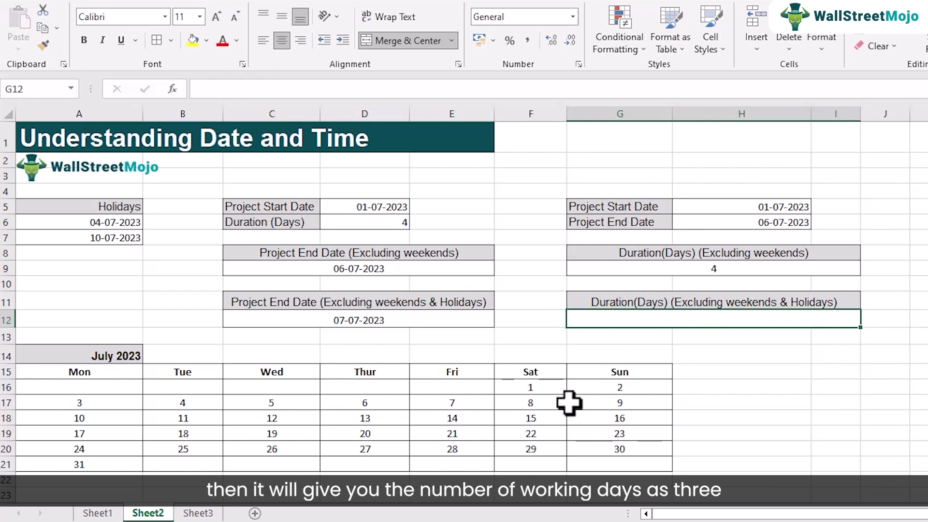
left_click(524, 386)
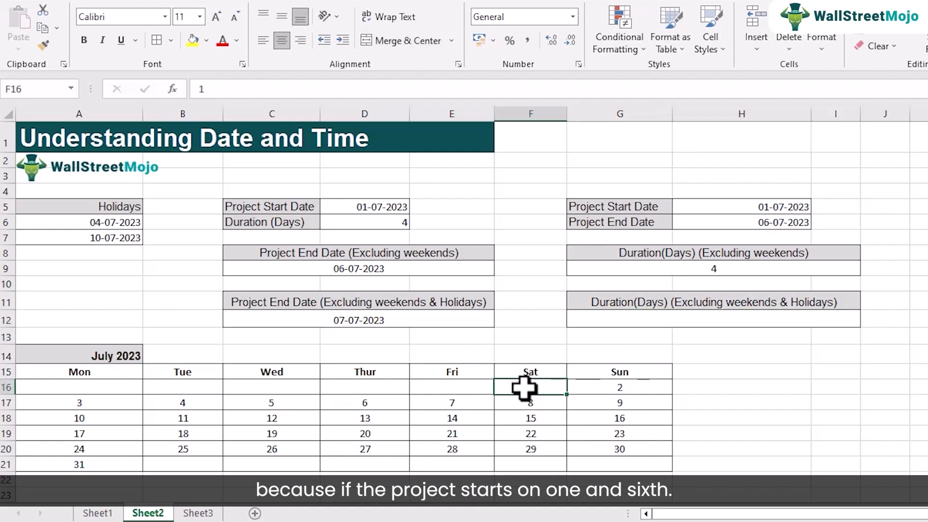
left_click(387, 404)
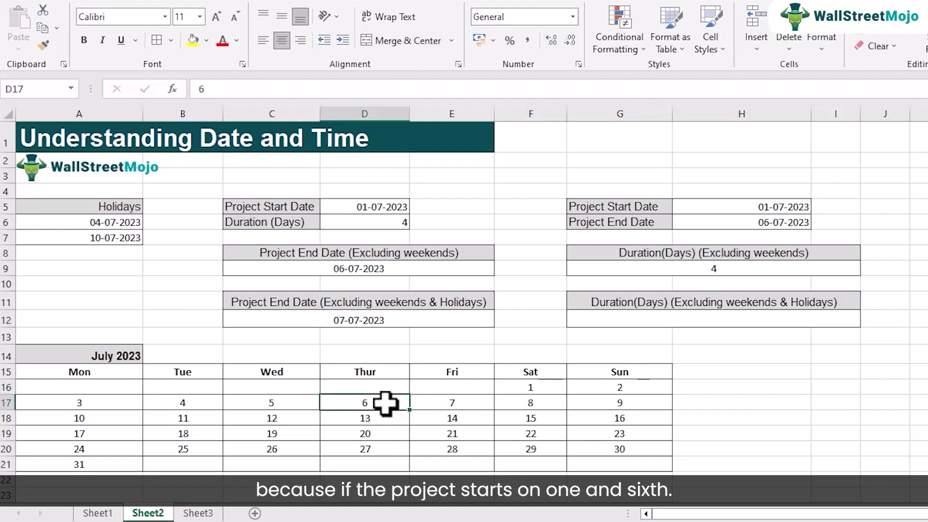
left_click(519, 386)
left_click(624, 389)
left_click(204, 401)
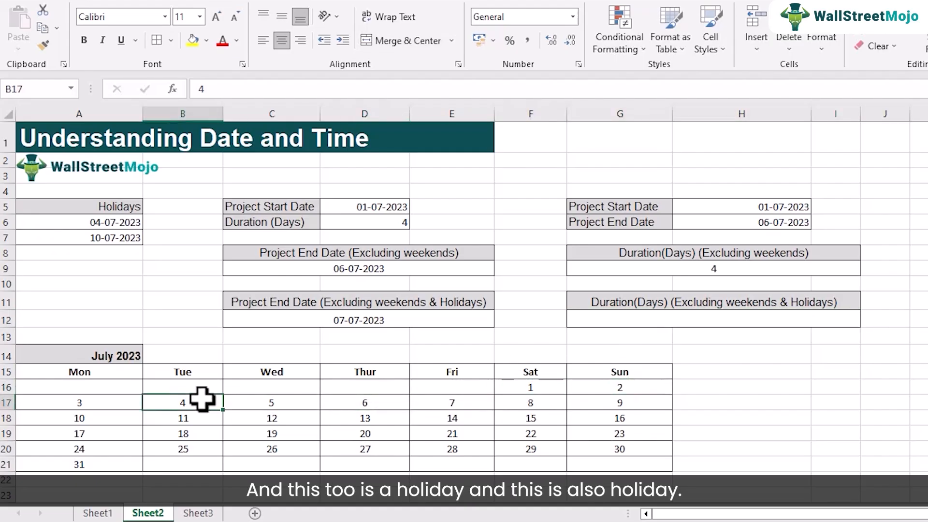
left_click(80, 405)
left_click(273, 405)
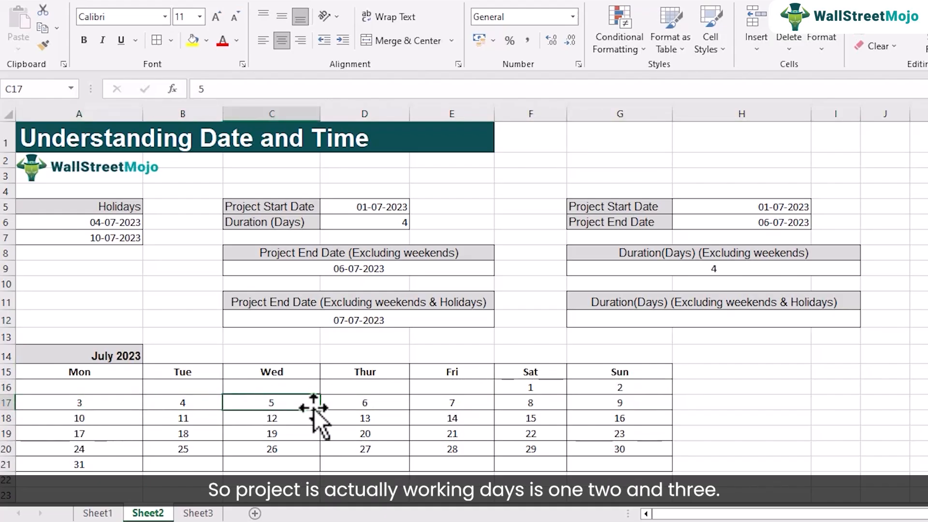
left_click(347, 405)
Step: Calculate the duration in days excluding weekends and holidays in G12 with =NETWORKDAYS(H5,H6,A6:A7)
left_click(720, 318)
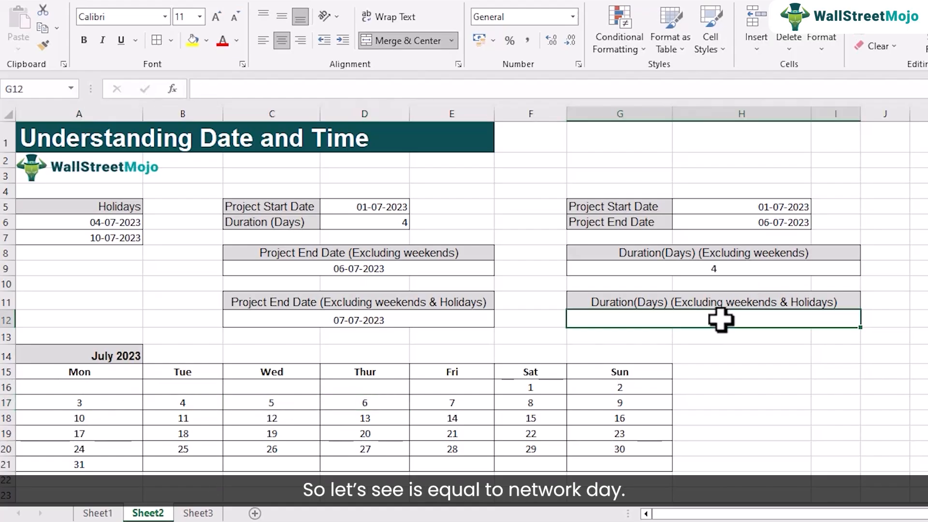
type("=ne")
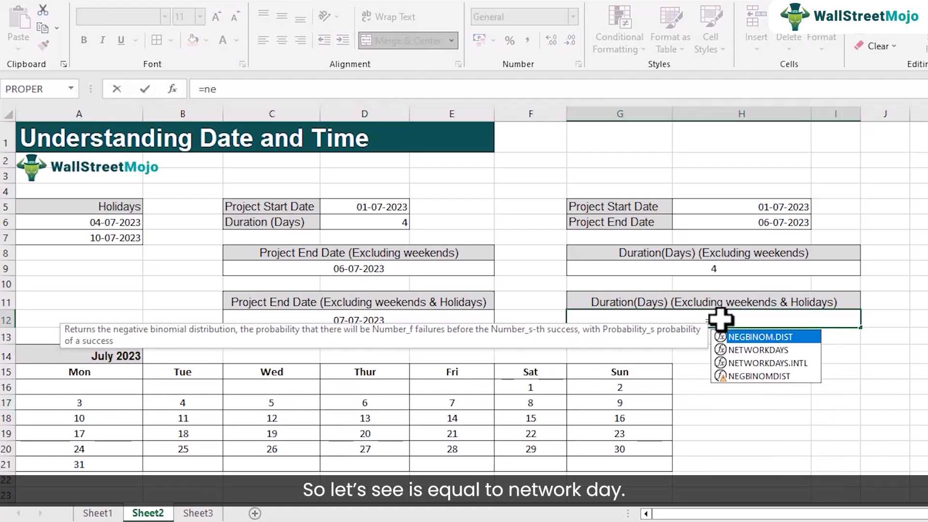
key("Down")
key("Tab")
left_click(752, 208)
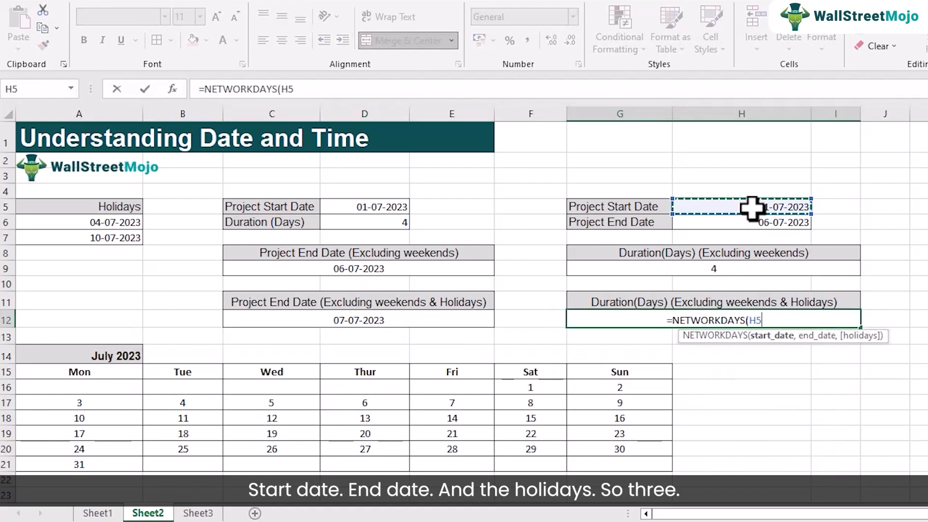
type(",")
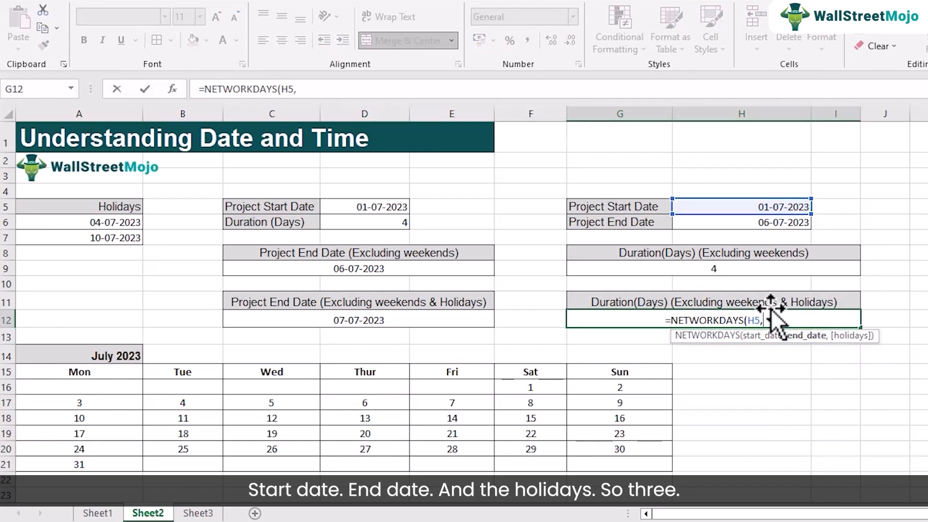
left_click(776, 225)
type(",")
left_click_drag(131, 222, 129, 234)
key("Return")
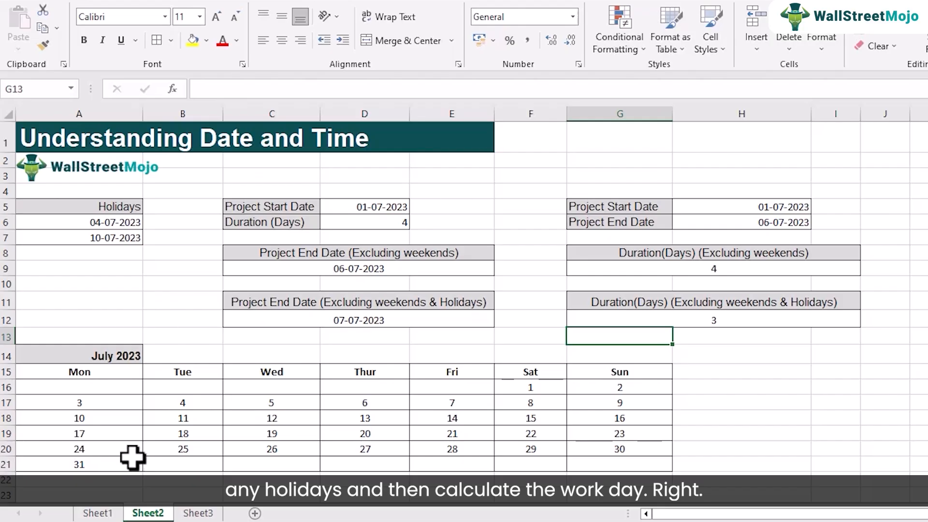
Step: On Sheet3, enter 10:00:00 as the Project Start Time in B6 and 12:00 as the Project End Time in B7
left_click(213, 513)
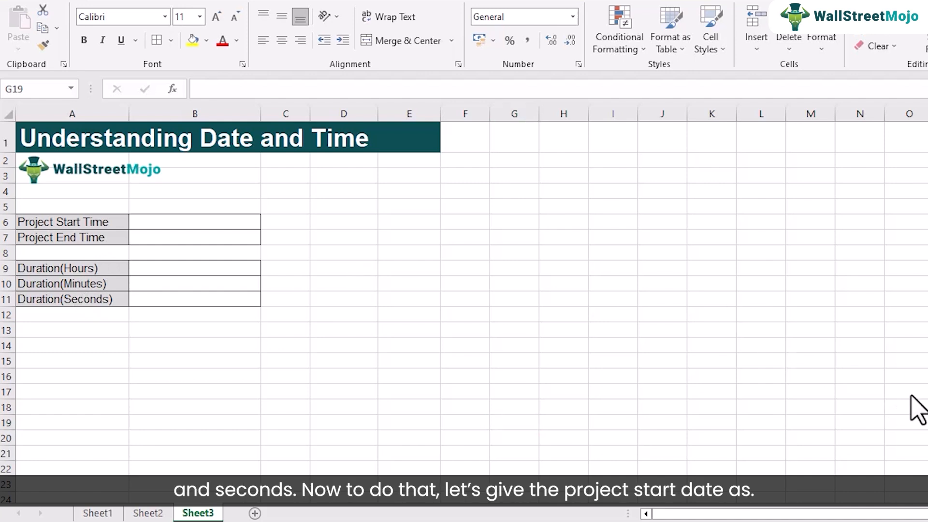
left_click(182, 222)
double_click(182, 222)
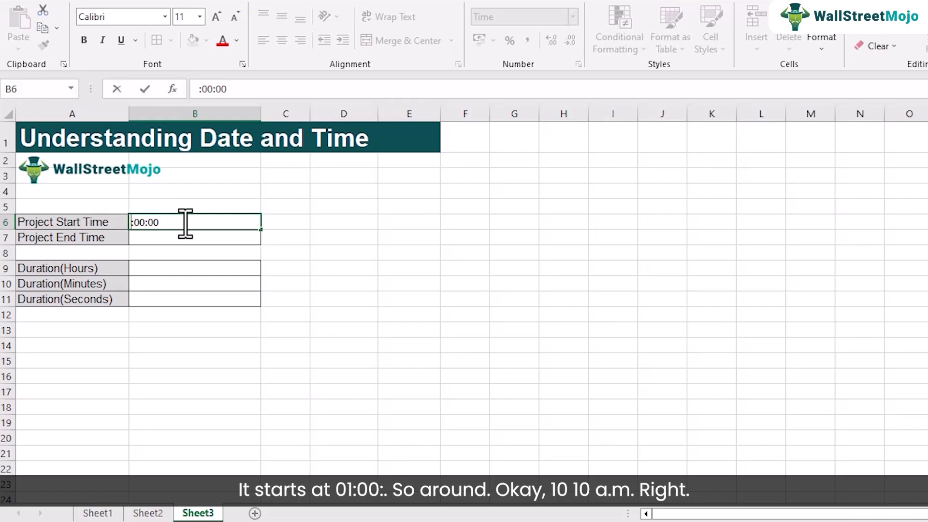
key("Return")
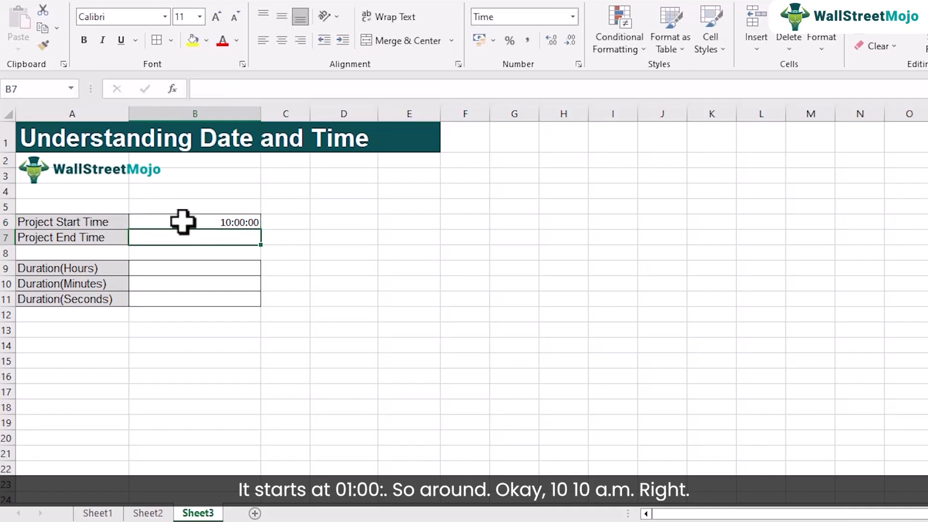
left_click(183, 222)
left_click(184, 240)
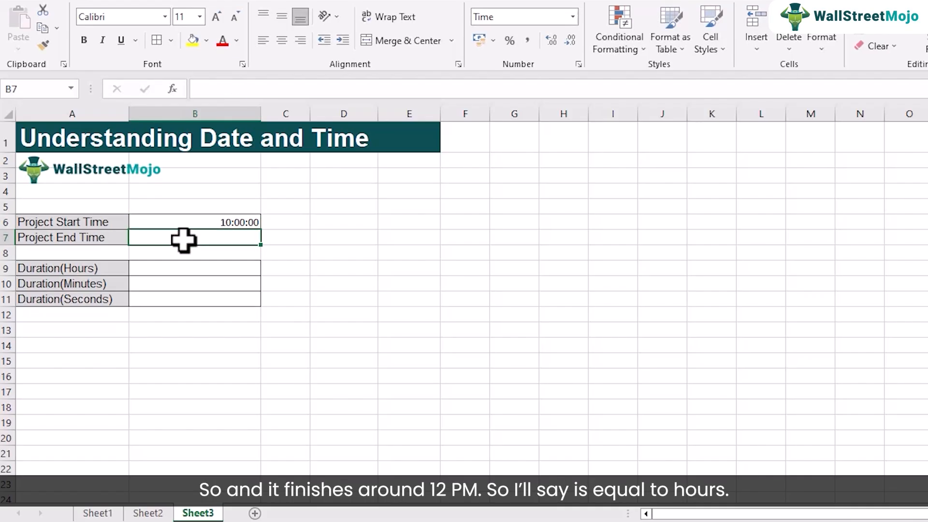
type("12:00")
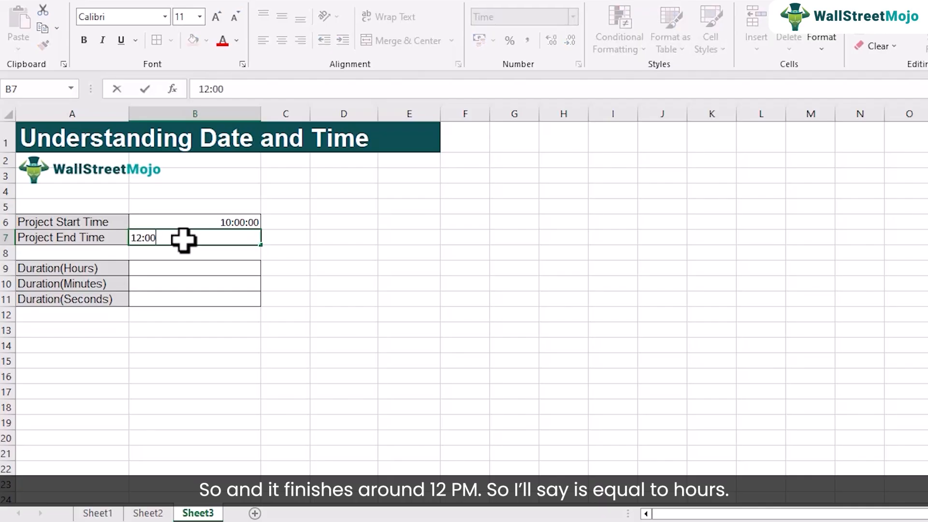
key("Return")
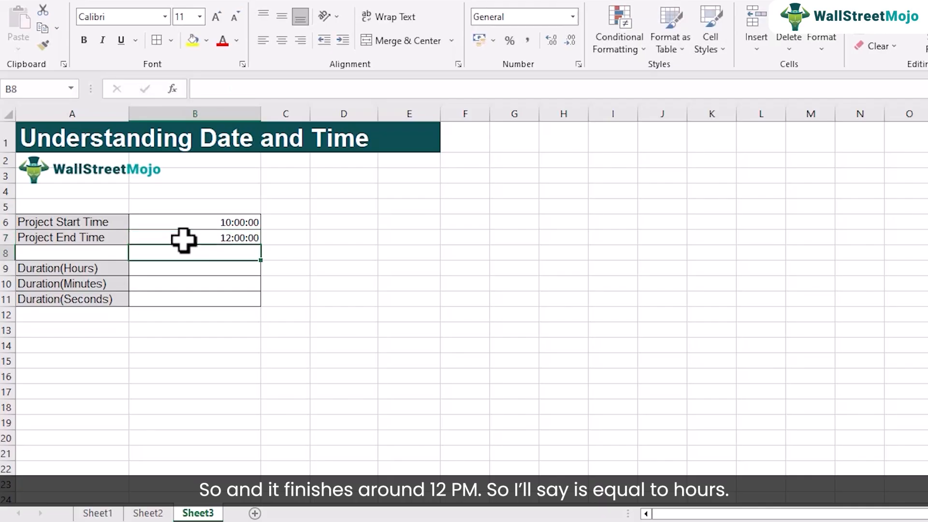
Step: Calculate the duration in hours in B9 with =HOUR(B7)-HOUR(B6) and apply the General number format to the cell
left_click(188, 268)
type("=ho")
key("Tab")
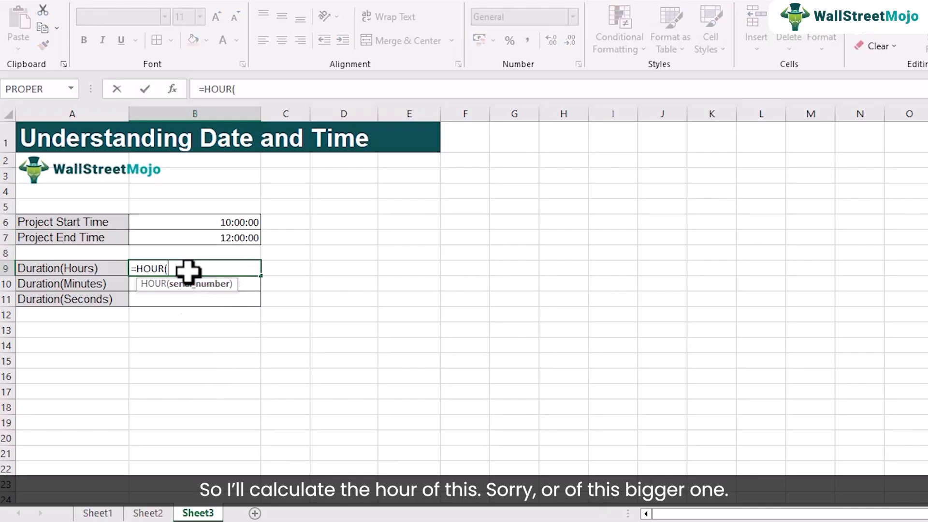
left_click(214, 223)
key("BackSpace")
key("BackSpace")
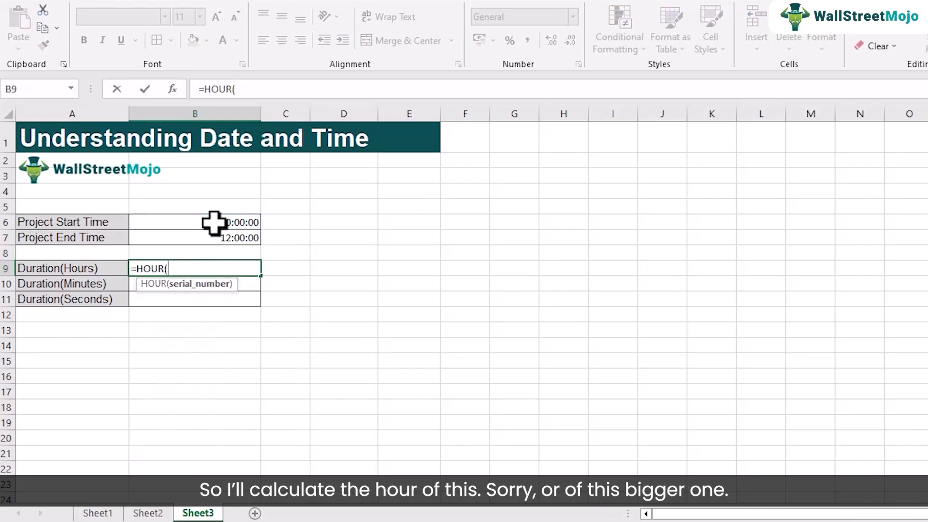
left_click(216, 237)
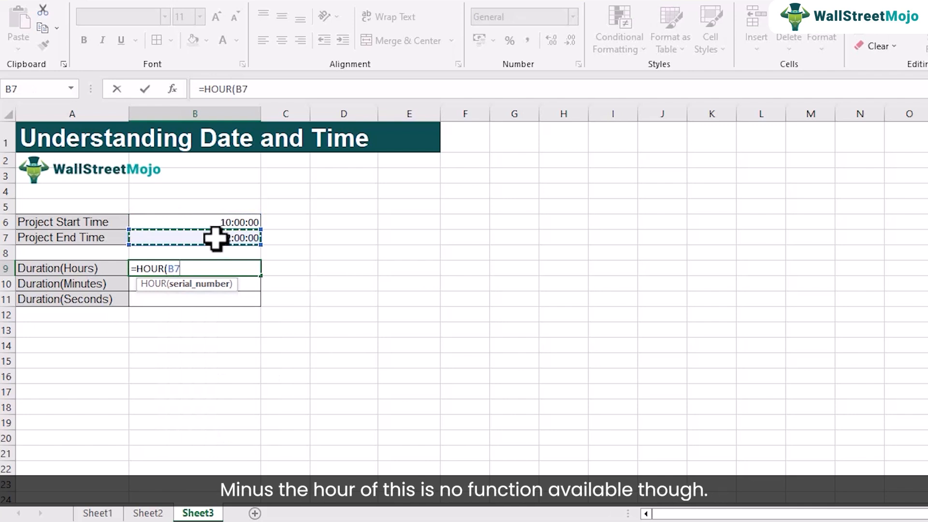
type(")-hou")
key("Tab")
left_click(224, 220)
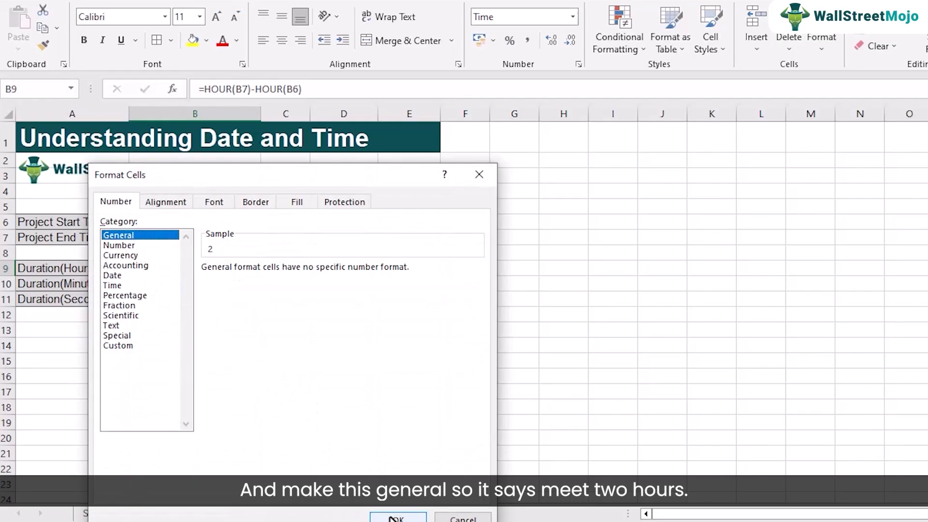
left_click(394, 516)
left_click(240, 326)
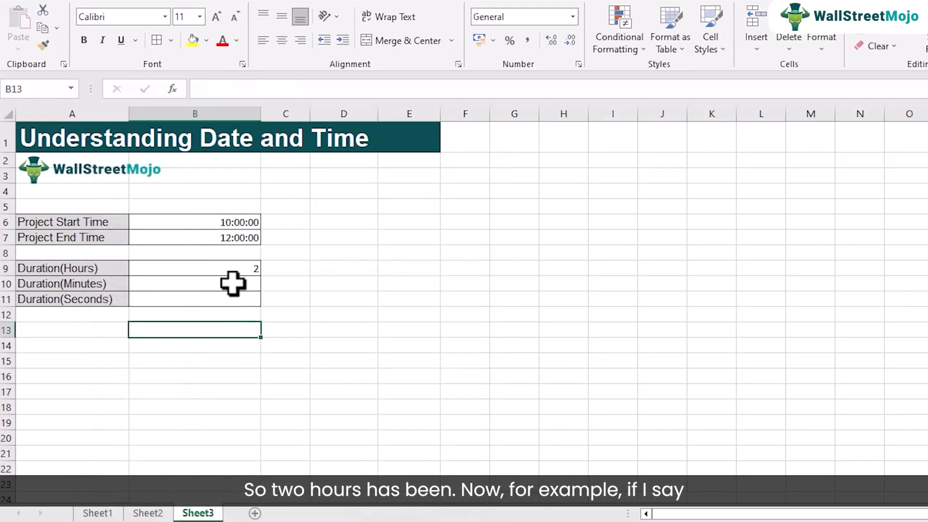
Step: Recheck the hours formula in B9, and set the Project Start Time in B6 to 14:00:00 and the Project End Time in B7 to 18:00:00
left_click(244, 267)
double_click(245, 269)
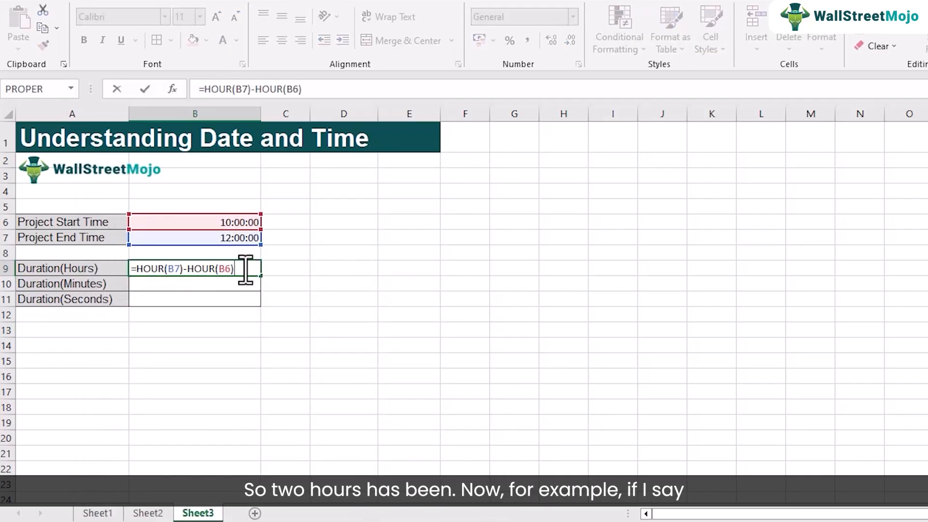
key("Return")
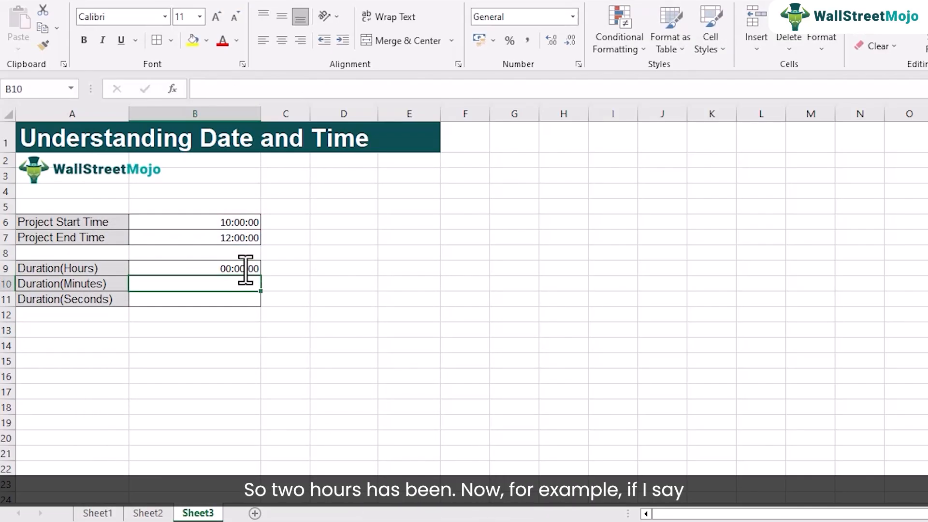
left_click(229, 220)
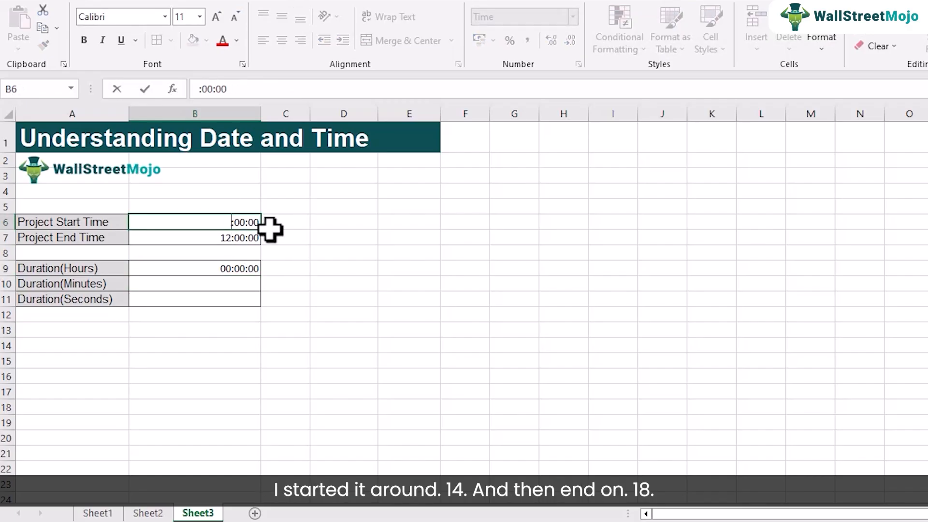
left_click(232, 235)
double_click(231, 237)
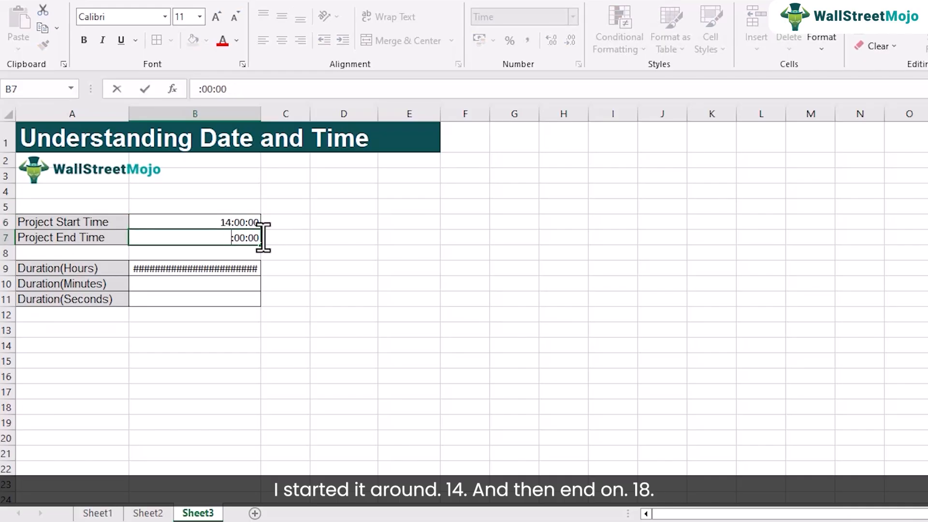
key("Return")
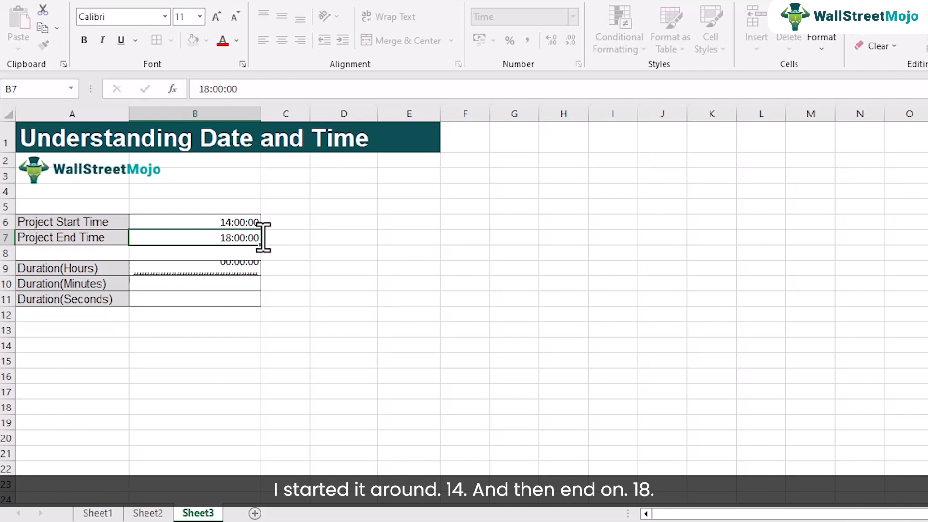
Step: Change the number format of the Duration(Hours) cell B9 from Time to General
left_click(239, 267)
right_click(239, 267)
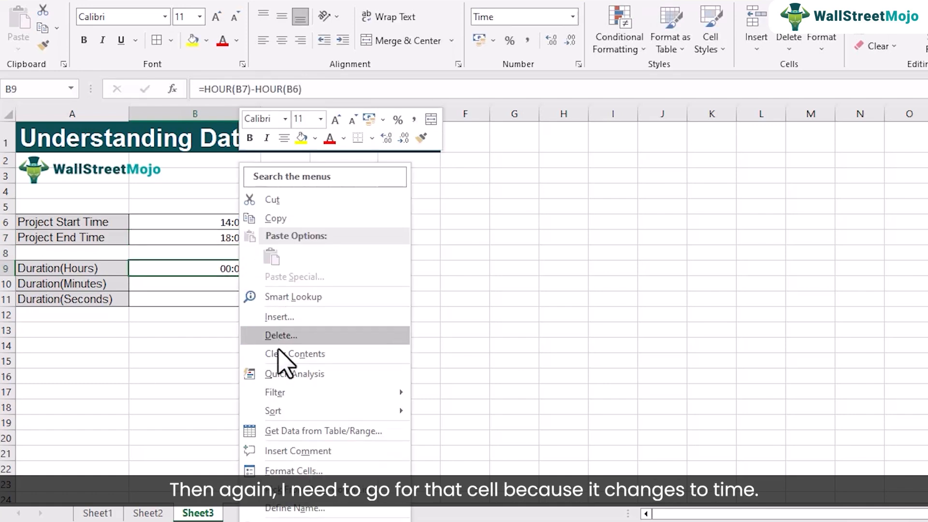
left_click(290, 471)
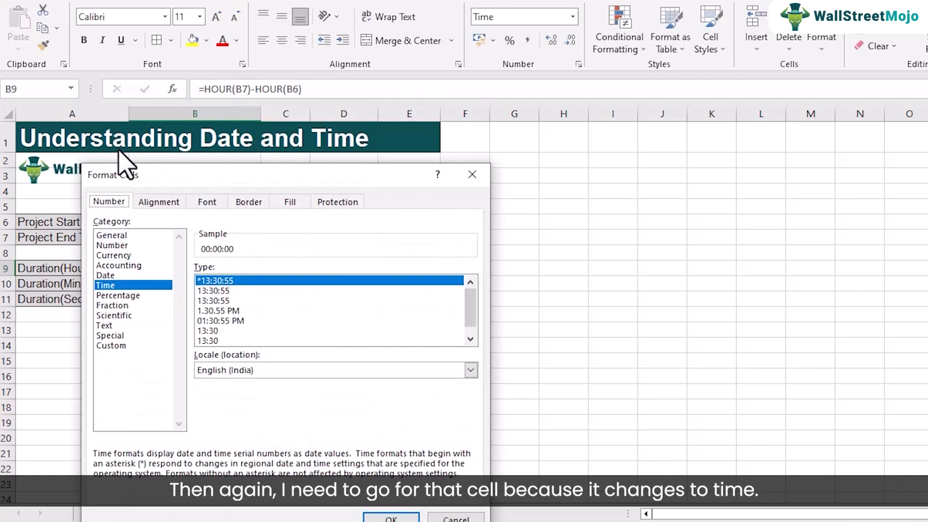
left_click(137, 237)
left_click(391, 517)
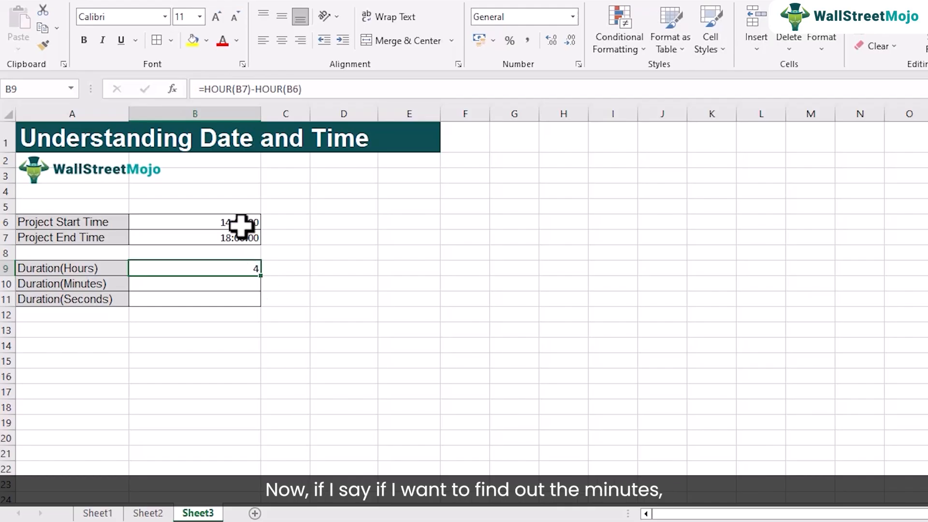
Step: Calculate the duration in minutes in B10 with =MINUTE(B7)-MINUTE(B6)
left_click(203, 285)
type("=mi")
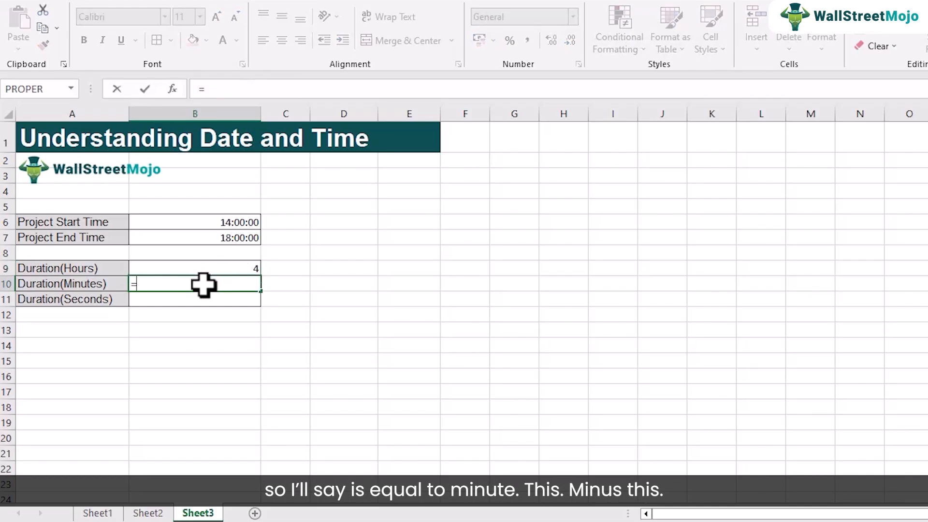
key("Down")
key("Down")
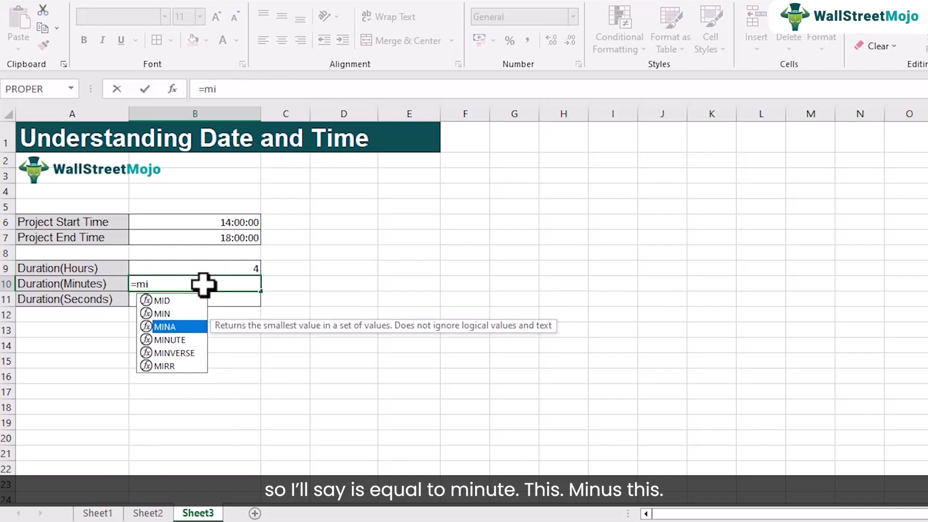
key("Down")
key("Tab")
left_click(217, 241)
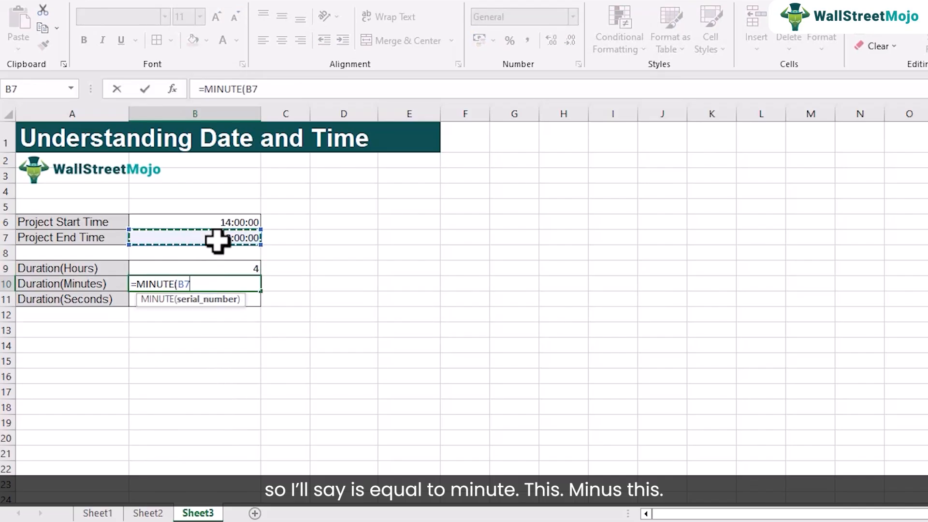
type(")-")
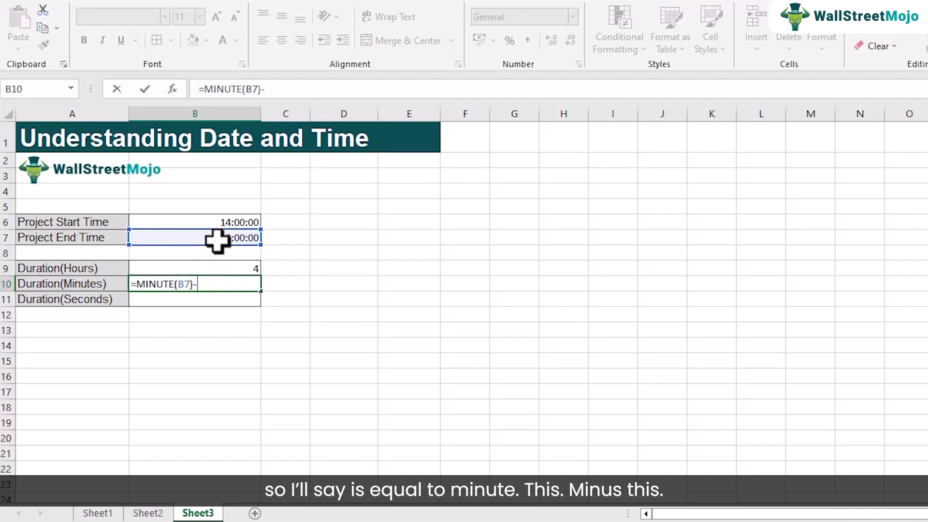
left_click(228, 222)
key("BackSpace")
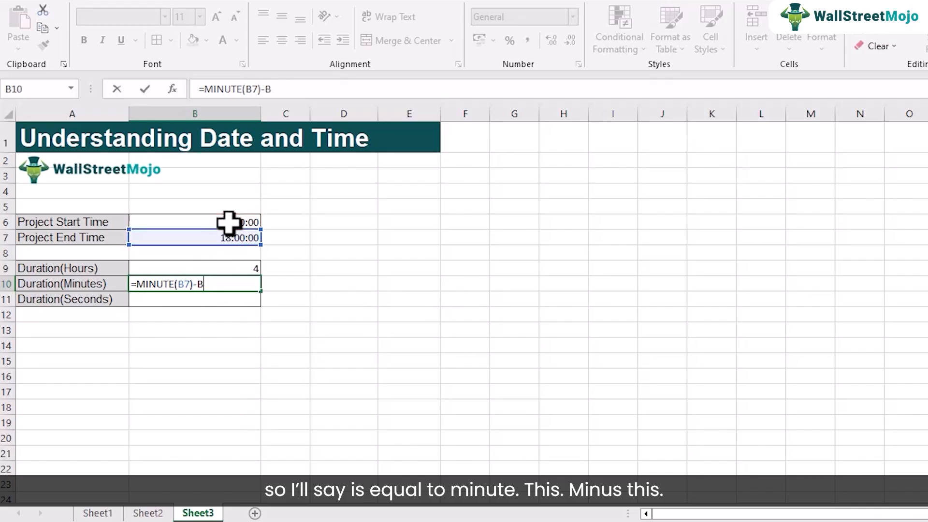
type("min")
key("Down")
key("Down")
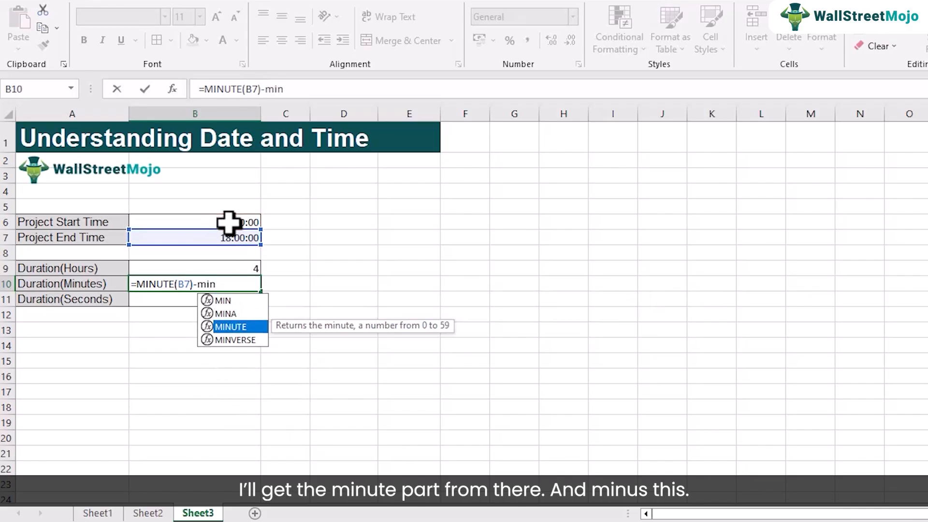
key("Tab")
left_click(228, 223)
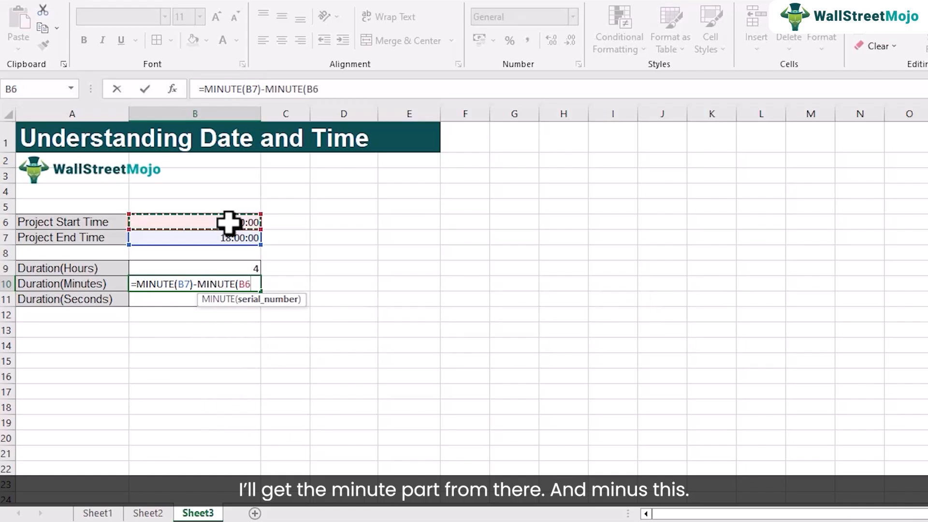
key("Return")
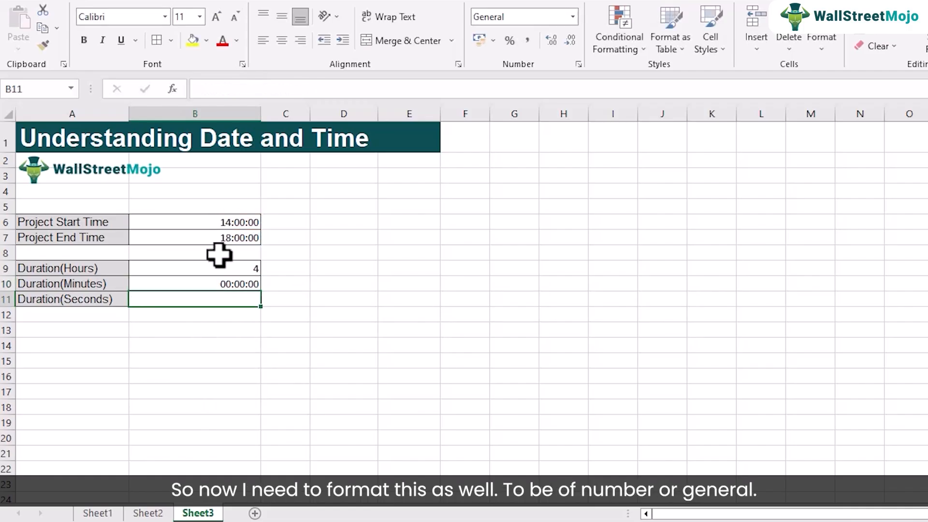
Step: Change the number format of the Duration(Minutes) cell B10 to General
left_click(218, 278)
right_click(218, 279)
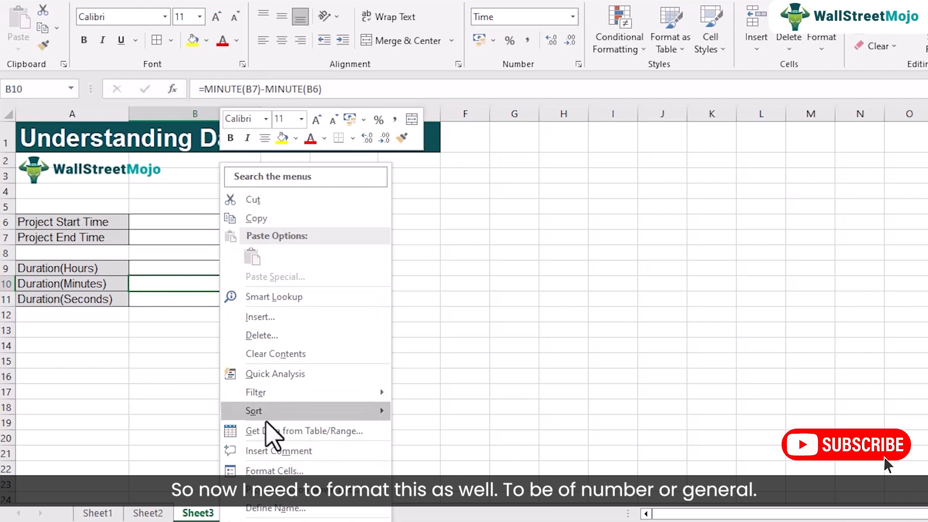
left_click(263, 471)
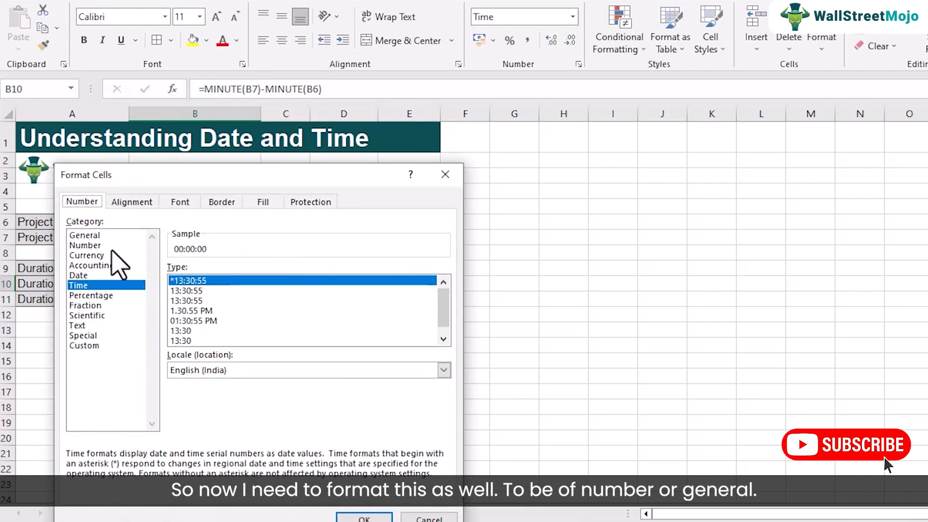
left_click(94, 236)
left_click(364, 517)
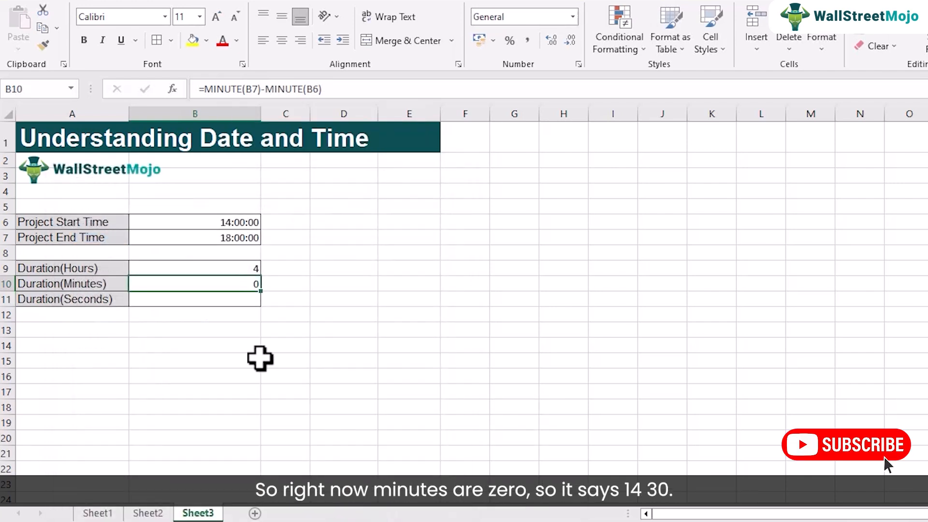
Step: Set the Project End Time in B7 to 18:30:00 and check the Duration(Minutes) formula in B10
double_click(241, 223)
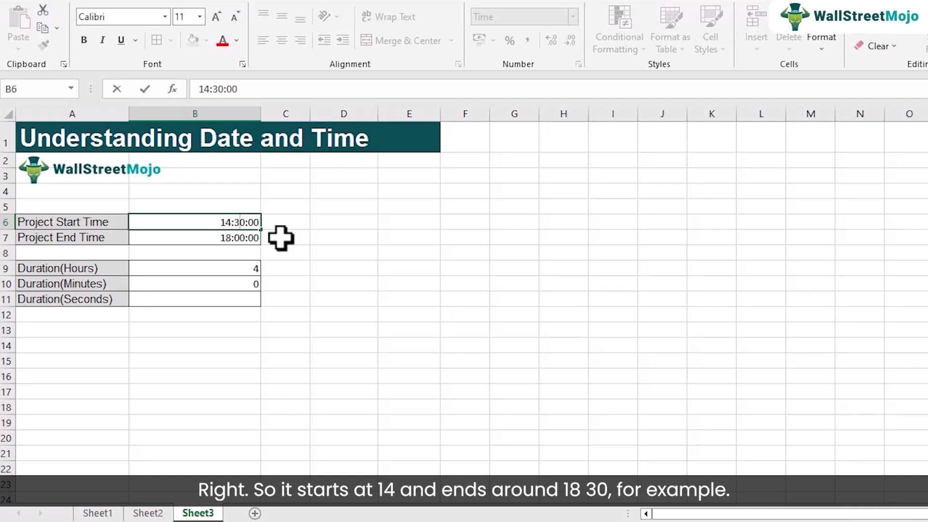
double_click(242, 237)
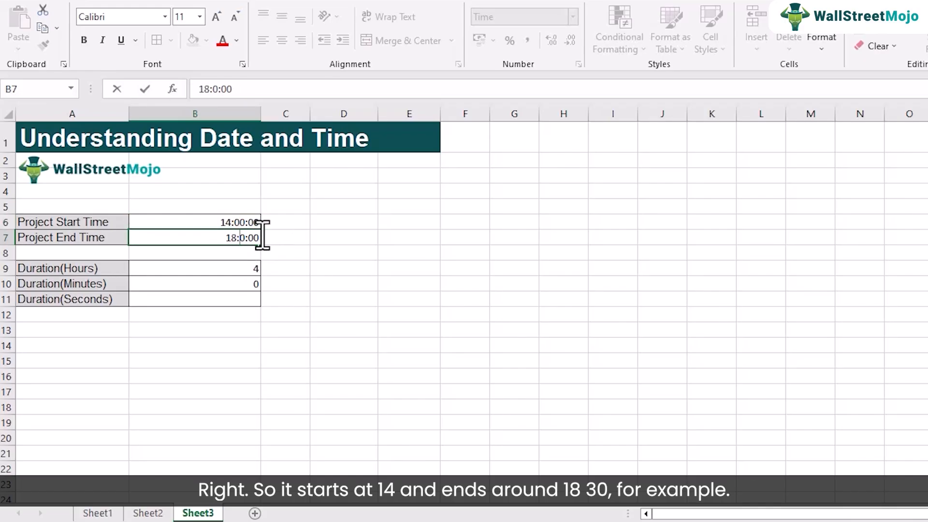
type("3")
key("Return")
left_click(221, 286)
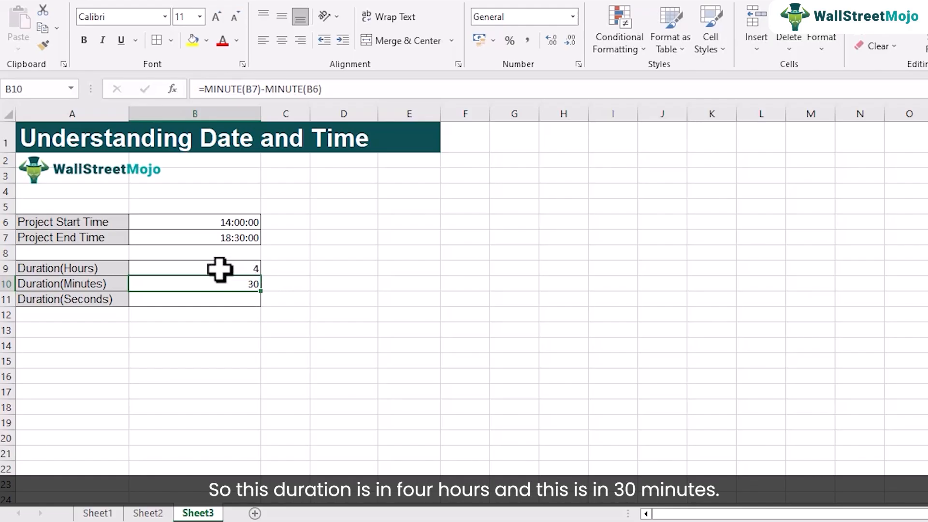
Step: Add 30 seconds to the Project End Time in B7 by changing it to 18:30:30
left_click(257, 239)
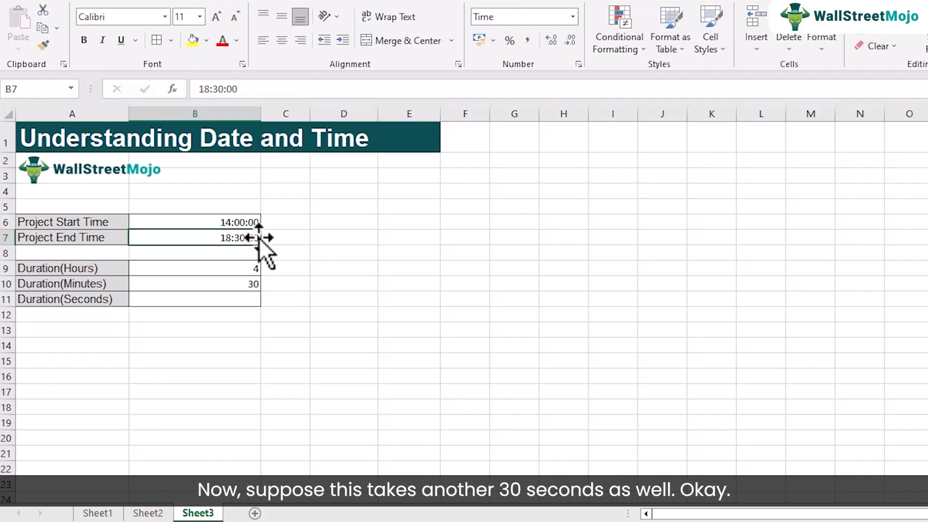
double_click(261, 237)
key("BackSpace")
key("BackSpace")
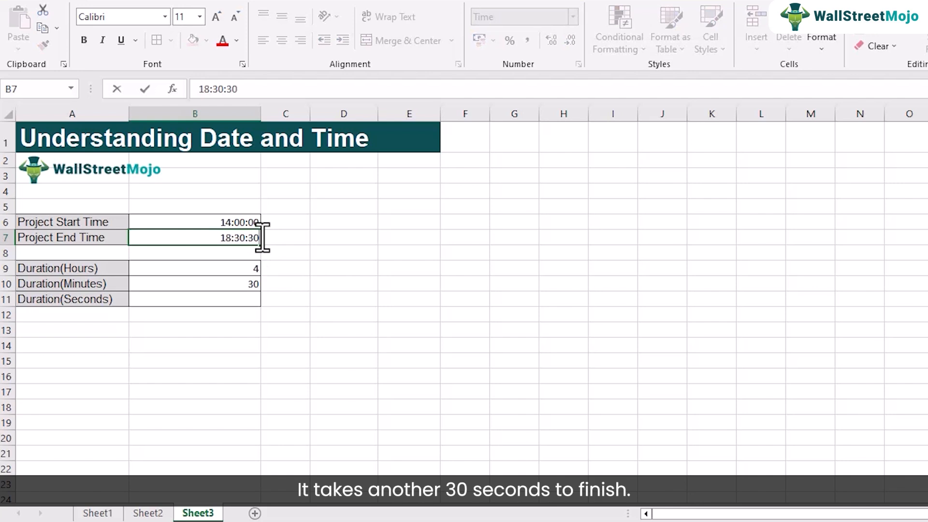
type("30")
key("Return")
Step: Calculate the duration in seconds in B11 with =SECOND(B7)-SECOND(B6)
left_click(205, 300)
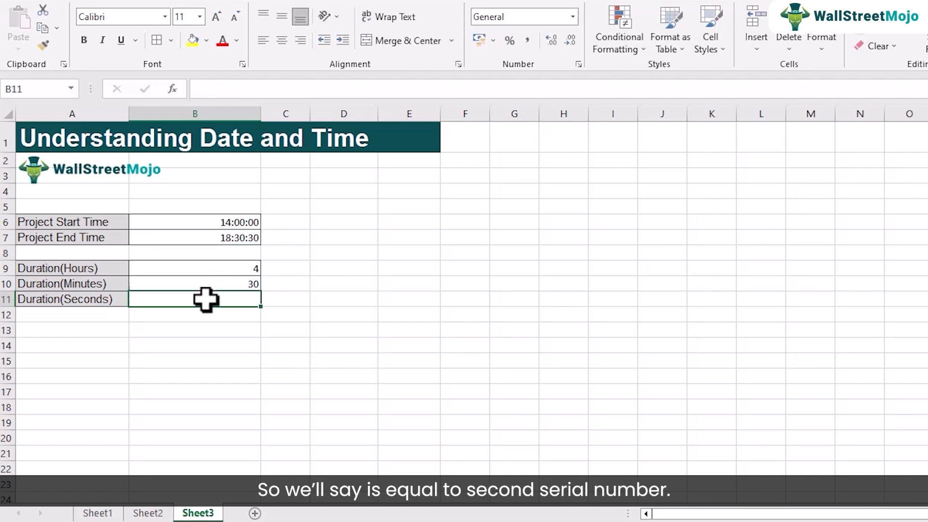
type("=sec")
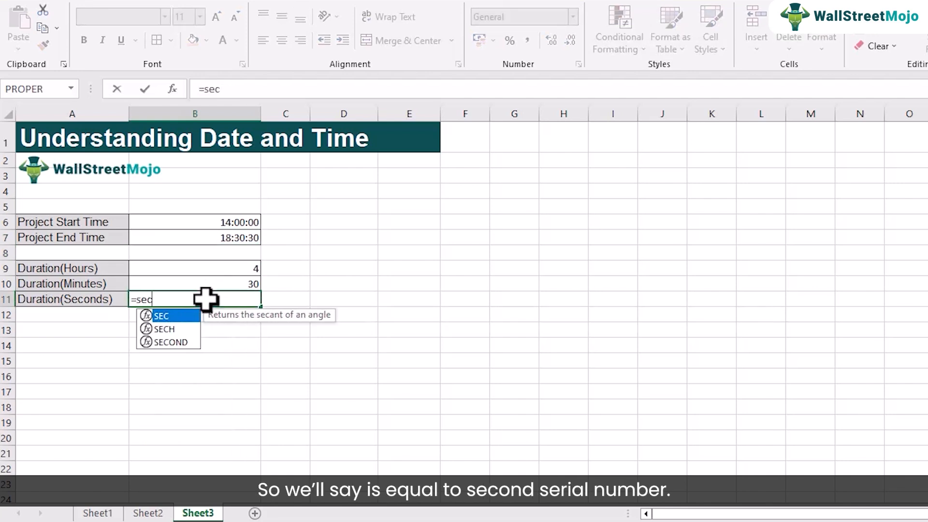
key("Down")
key("Down")
key("Tab")
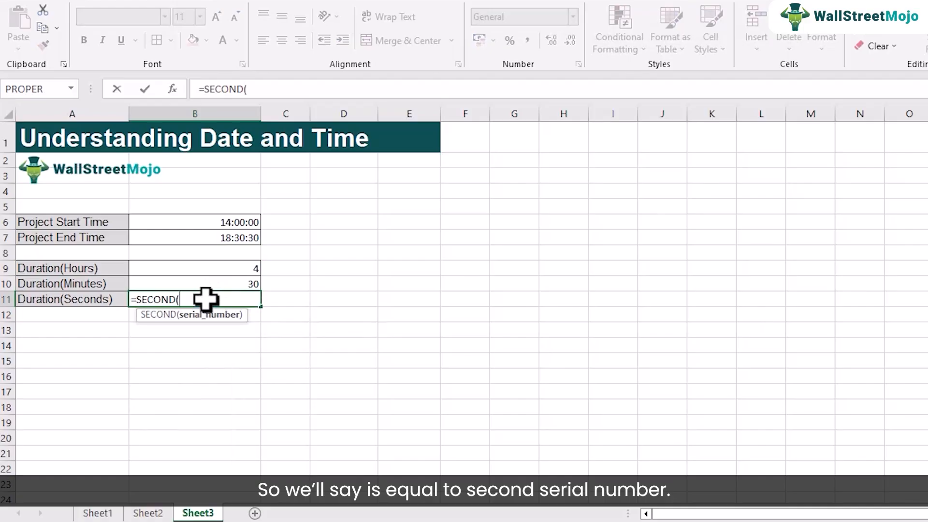
left_click(228, 237)
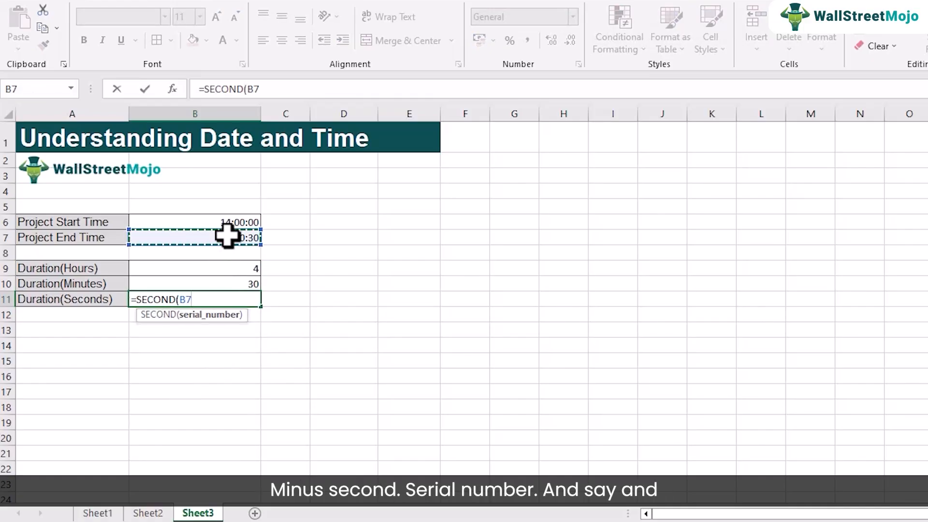
type(")-se")
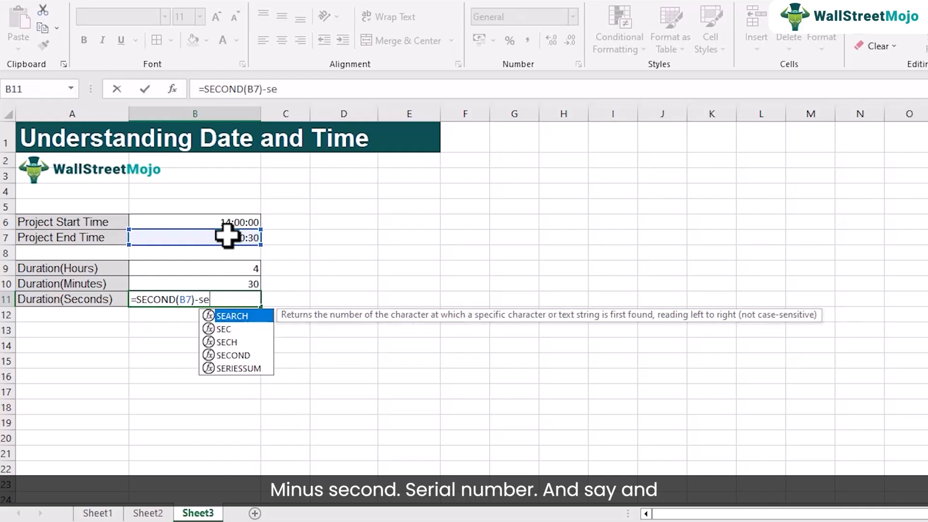
double_click(237, 355)
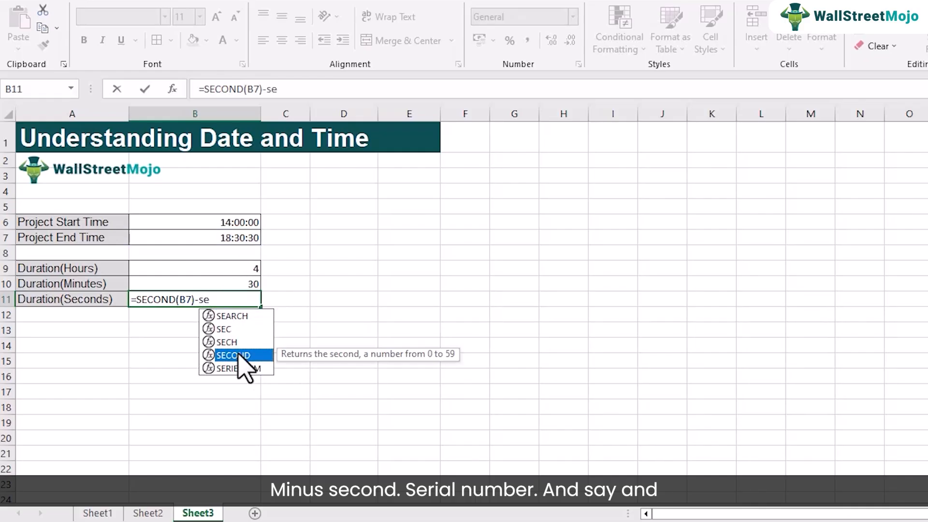
left_click(244, 221)
key("Return")
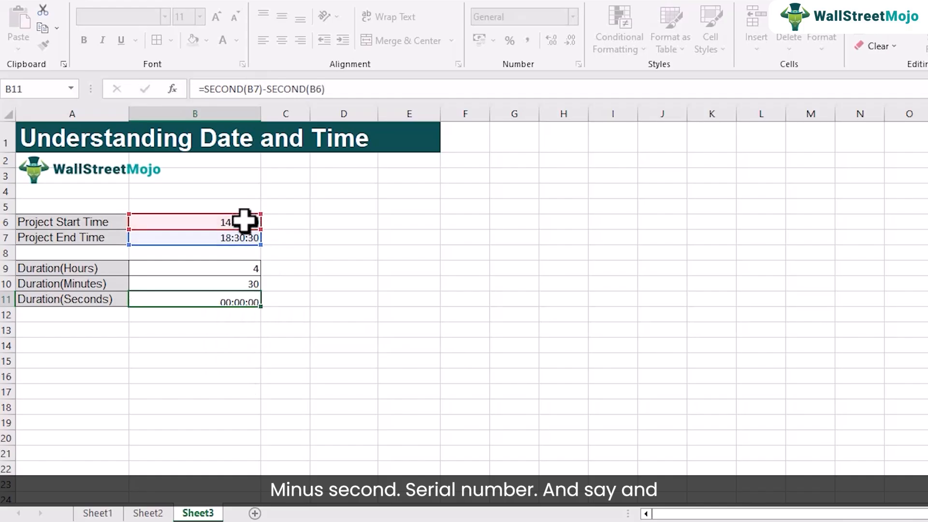
Step: Copy the formatting of the Duration(Minutes) cell B10 to the Duration(Seconds) cell B11 with Format Painter
left_click(243, 285)
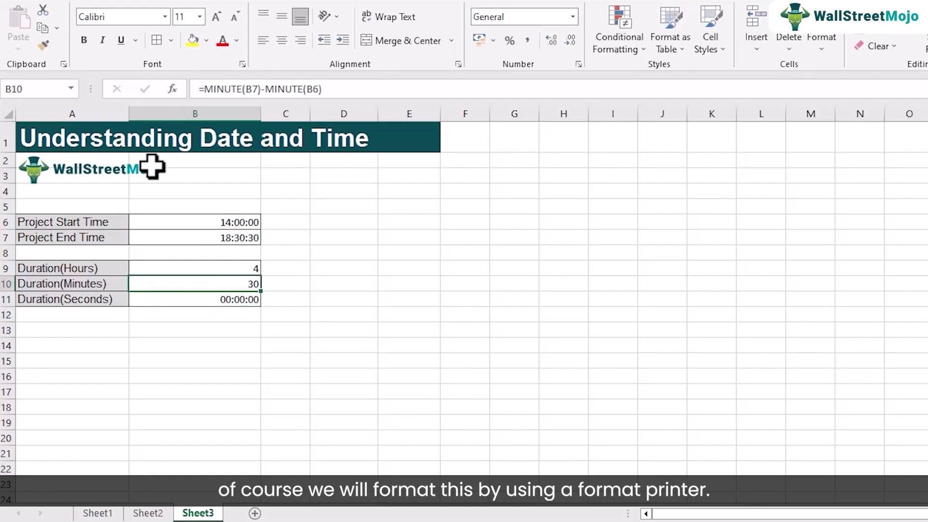
left_click(43, 45)
left_click(227, 299)
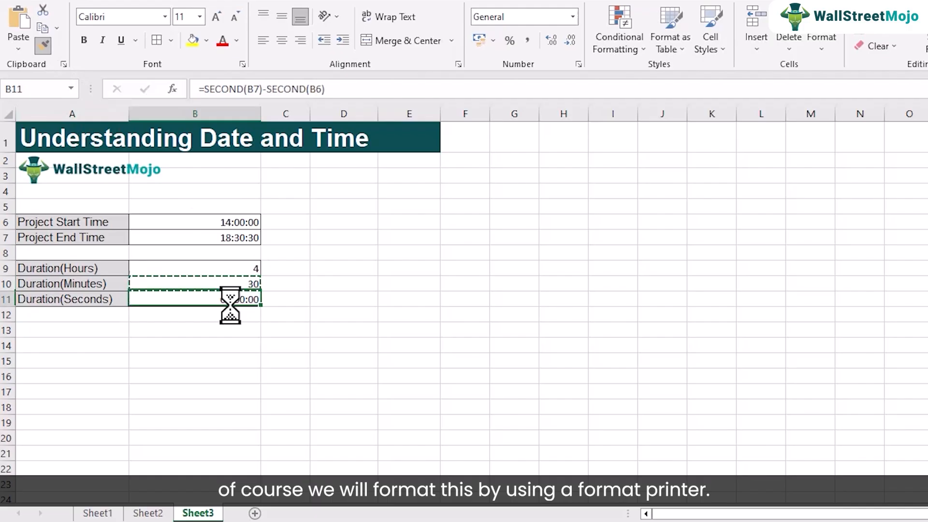
left_click(237, 330)
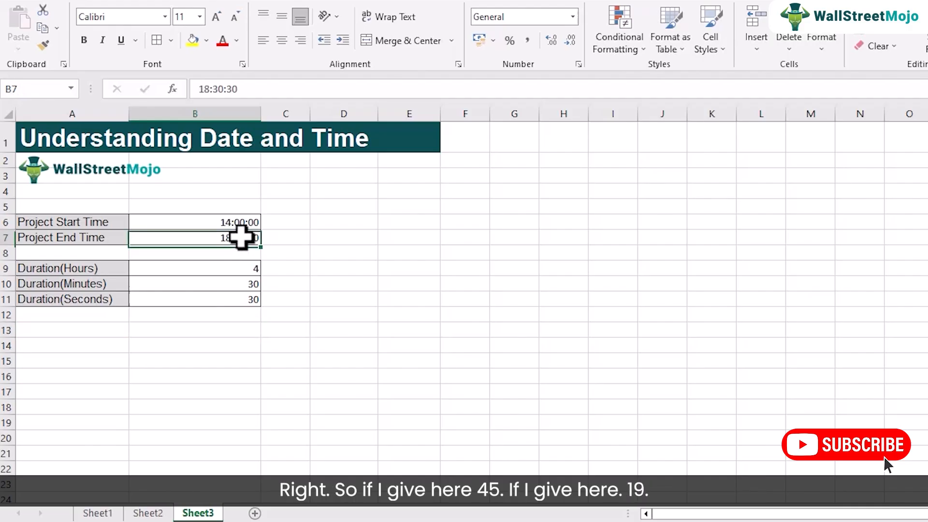
Step: Test the duration formulas by setting the Project End Time in B7 first to 18:40:30 and finally to 19:40:30
double_click(242, 237)
key("Return")
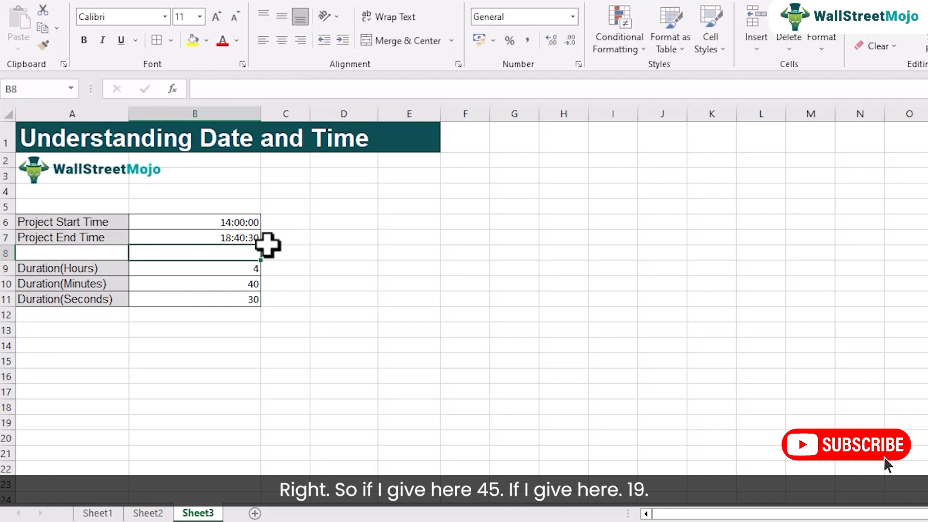
double_click(237, 238)
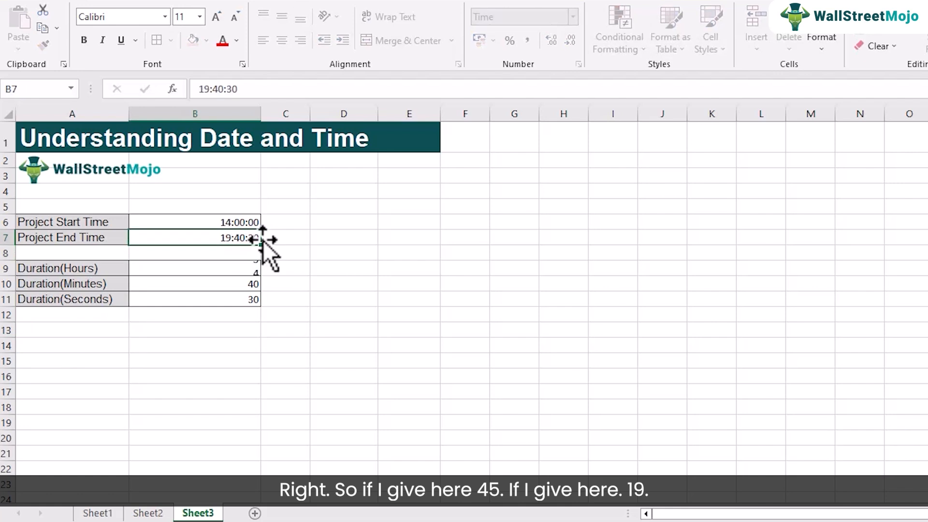
key("Return")
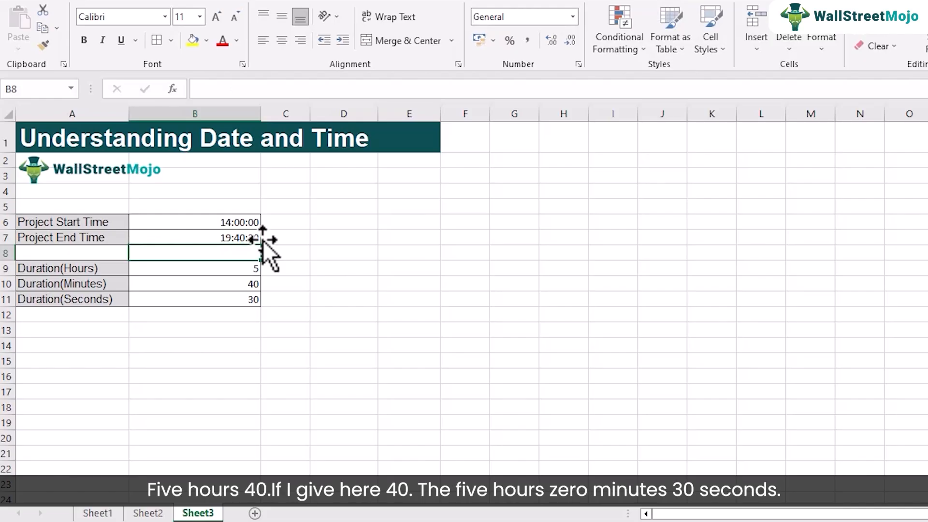
Step: Set the Project Start Time in B6 to 14:40:00
double_click(245, 222)
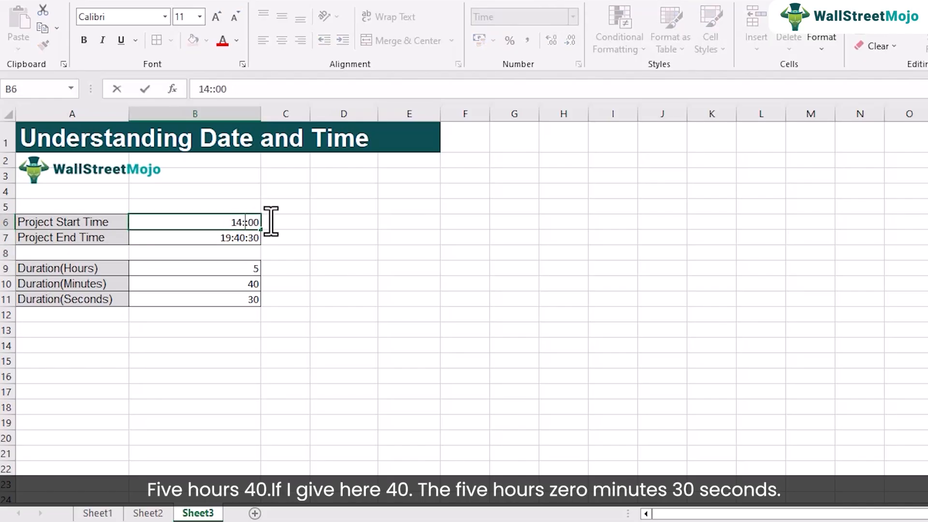
type("40")
key("Return")
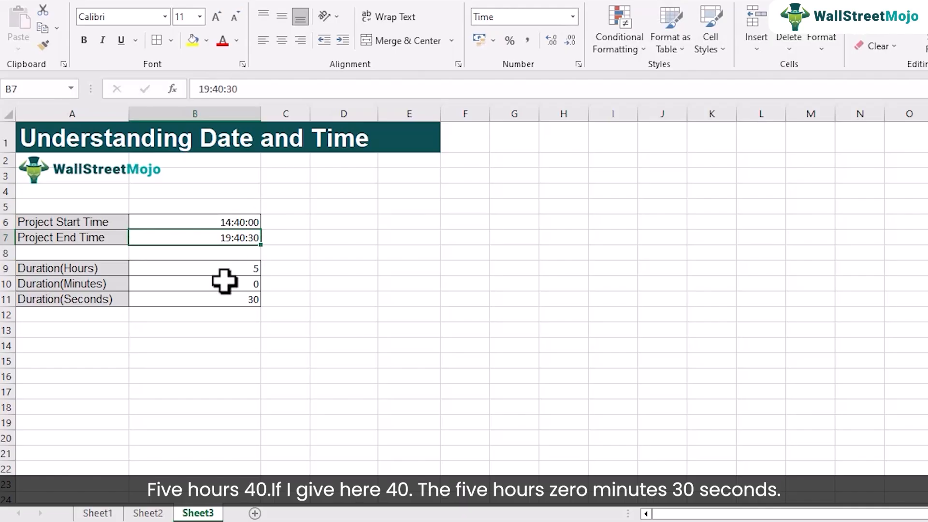